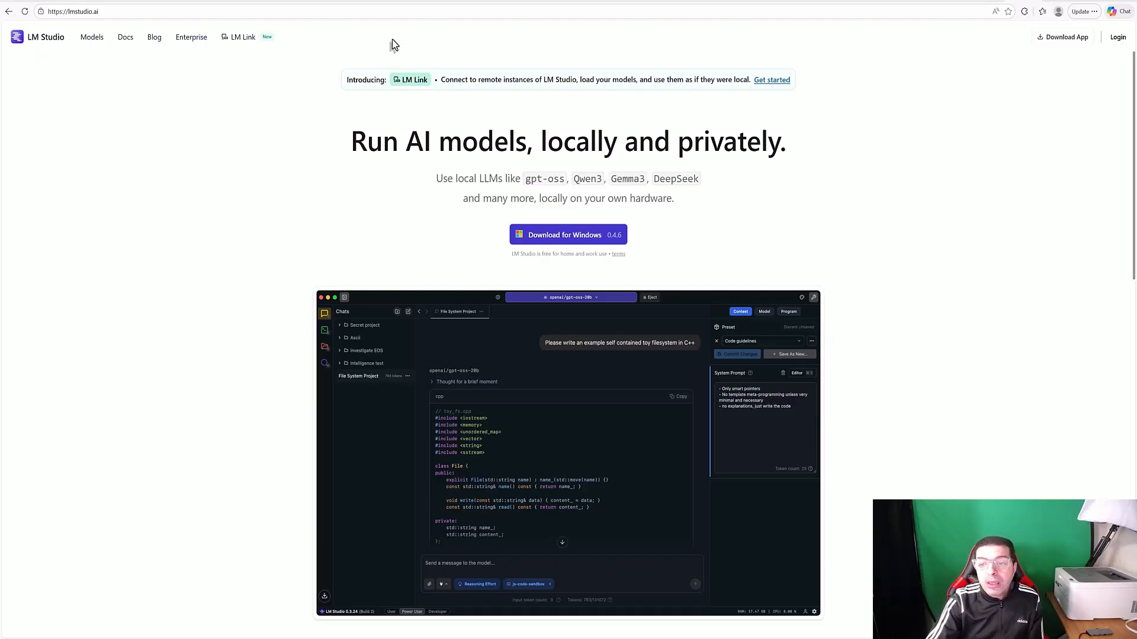
- Download LM Studio 0.4.6 for Windows from its website and open the installer
left_click(568, 236)
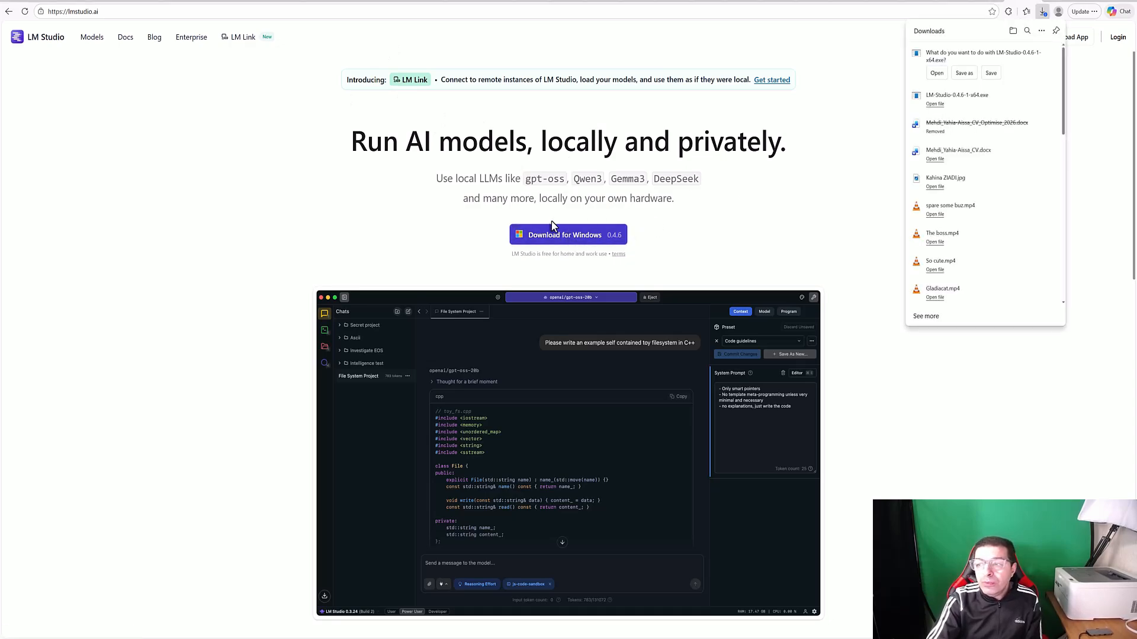
left_click(937, 73)
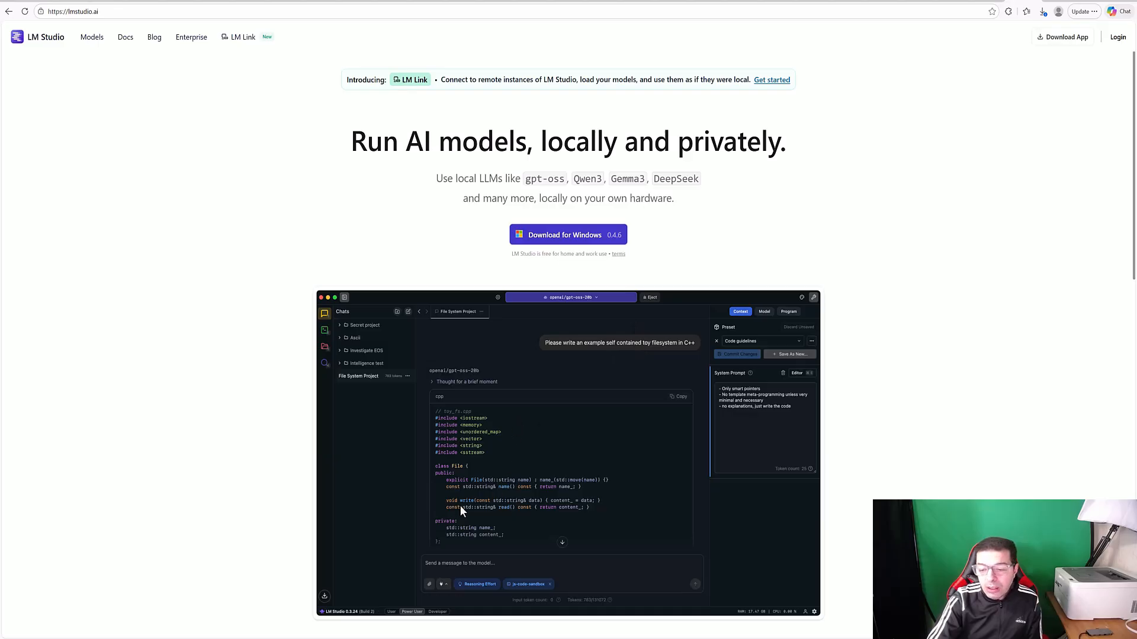
- Find LM Studio among the installed Windows apps by searching for "lm" and launch it
key("super")
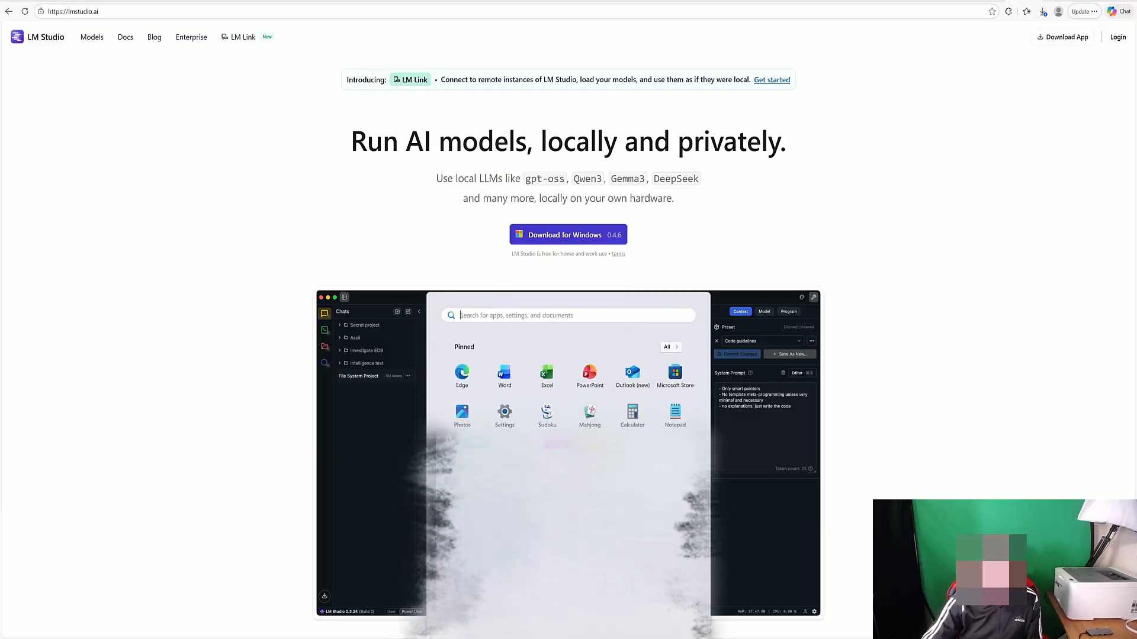
type("lm")
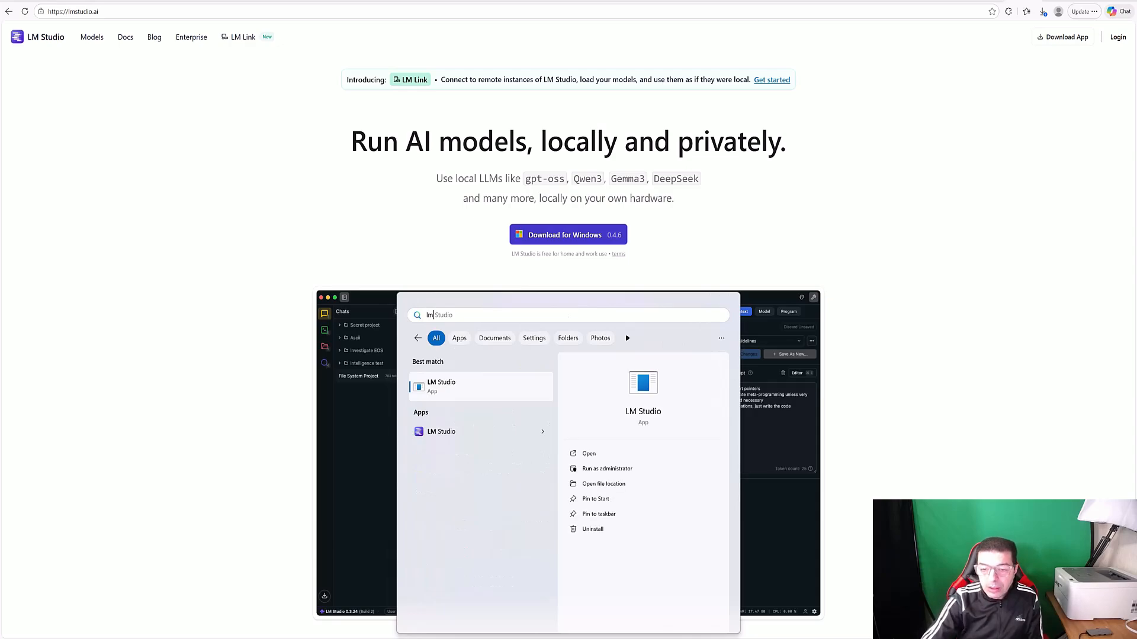
left_click(431, 436)
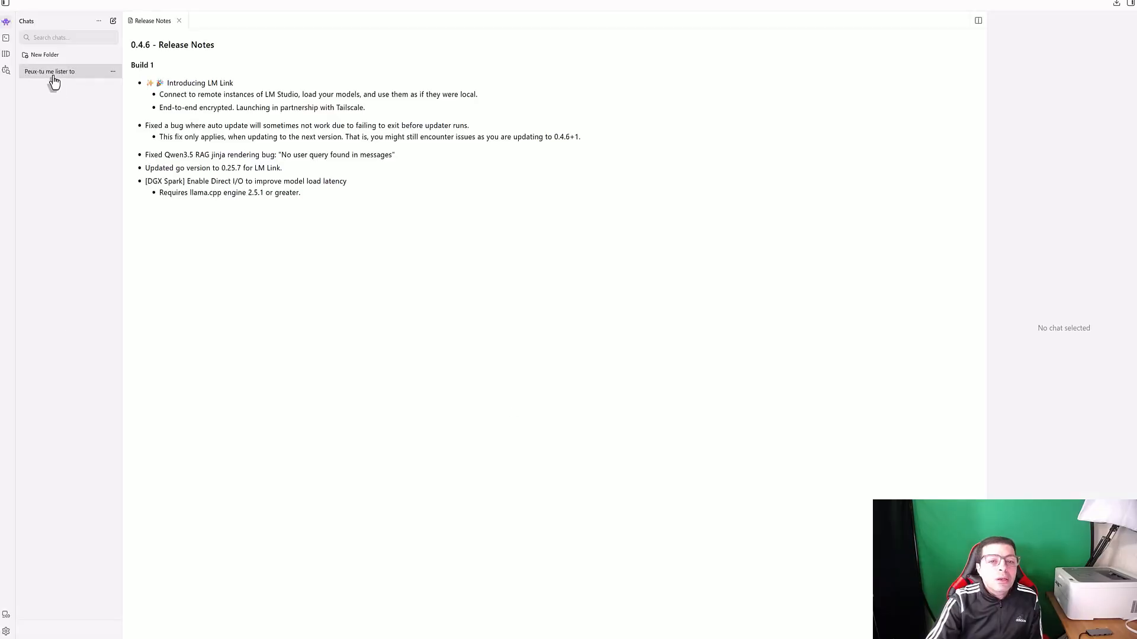
- Add a new folder to the chat list, keeping its default name
left_click(39, 56)
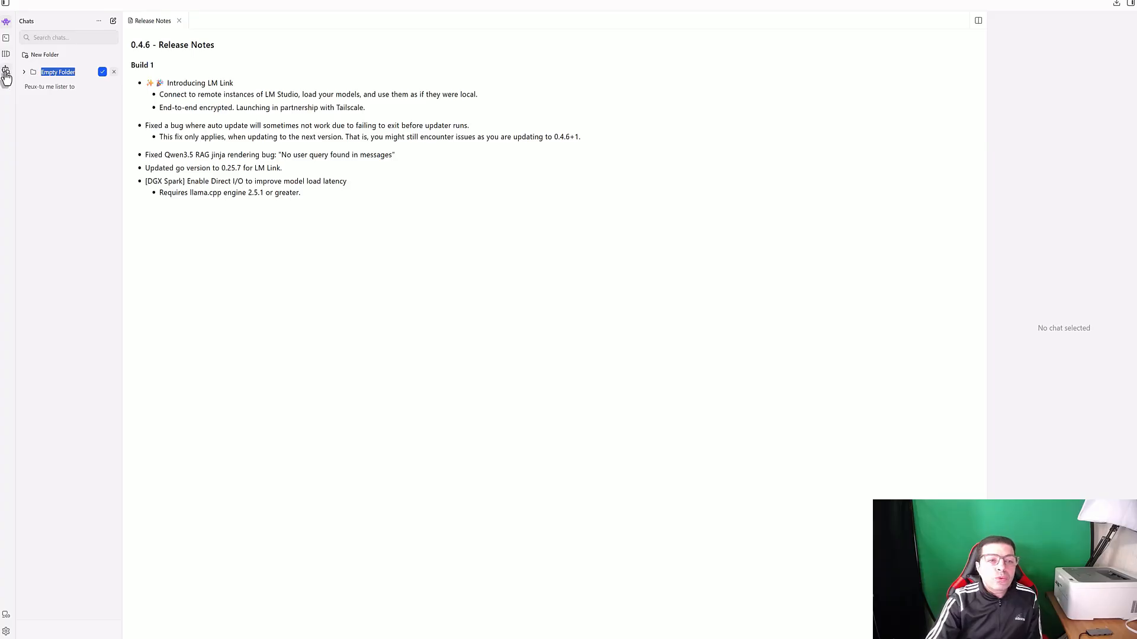
left_click(290, 290)
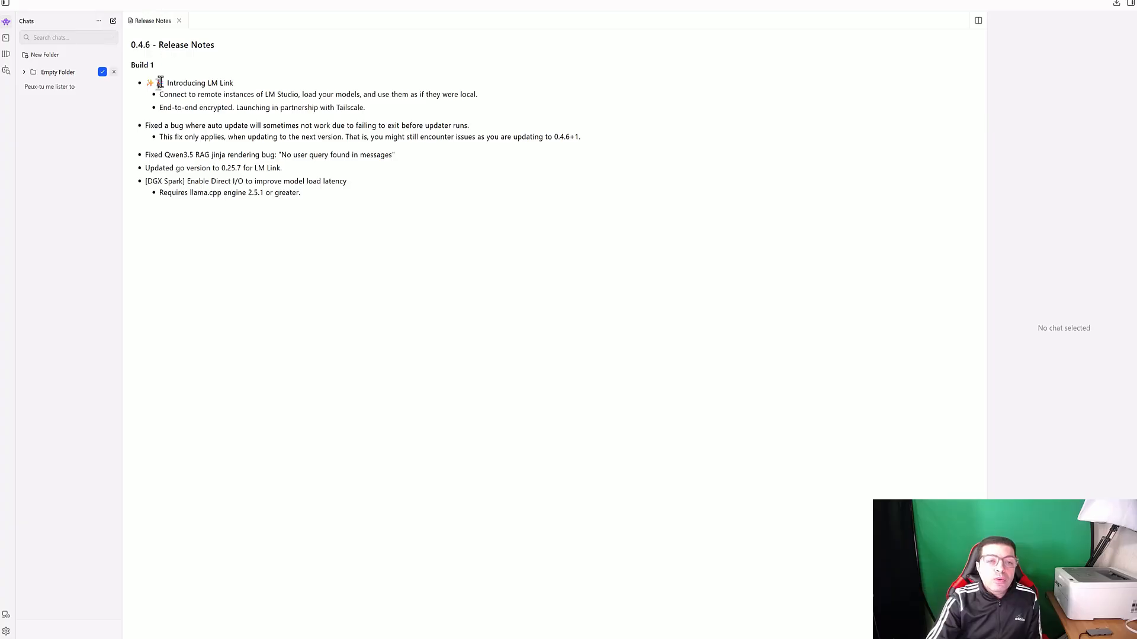
- Open the model search and examine the details and download options of Qwen3.5 9B and Qwen3.5 35B A3B
left_click(6, 72)
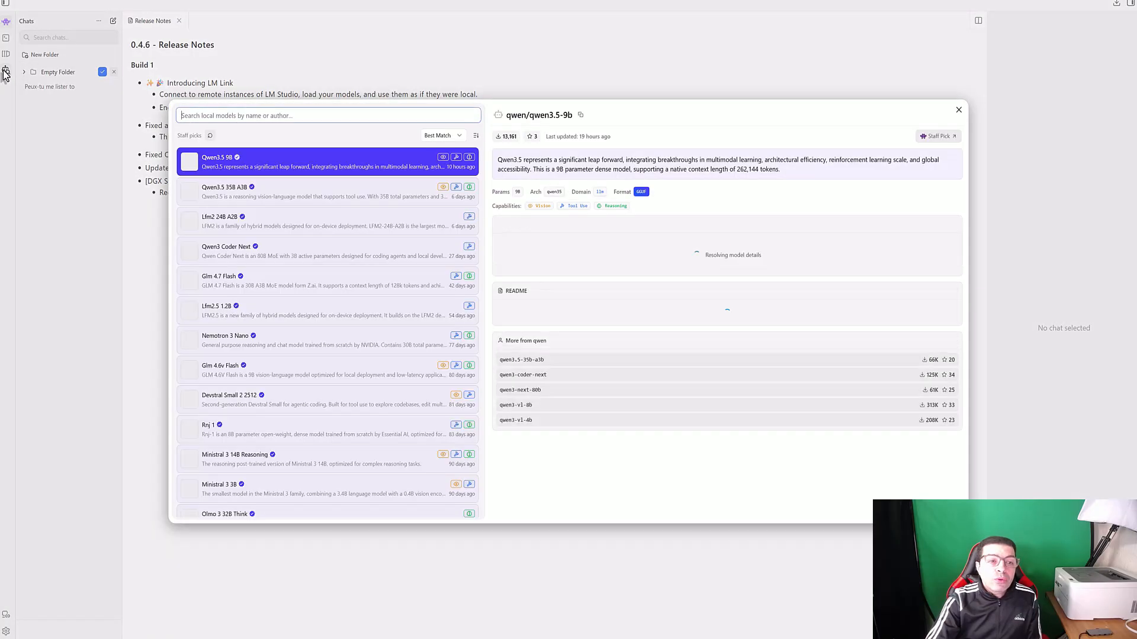
left_click_drag(686, 197, 527, 122)
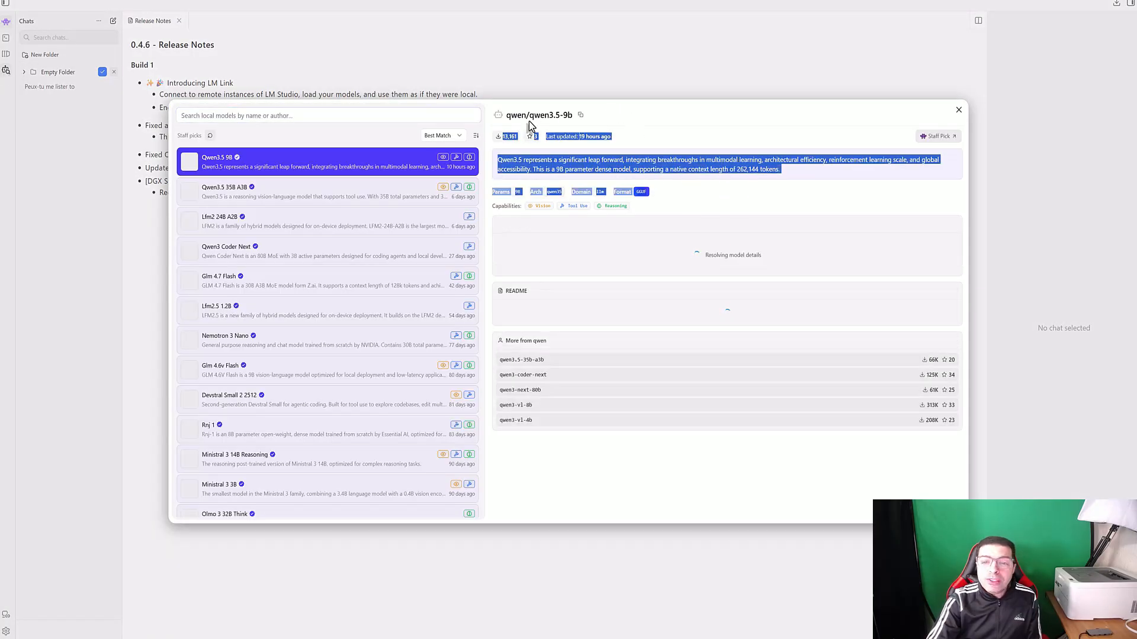
left_click(233, 113)
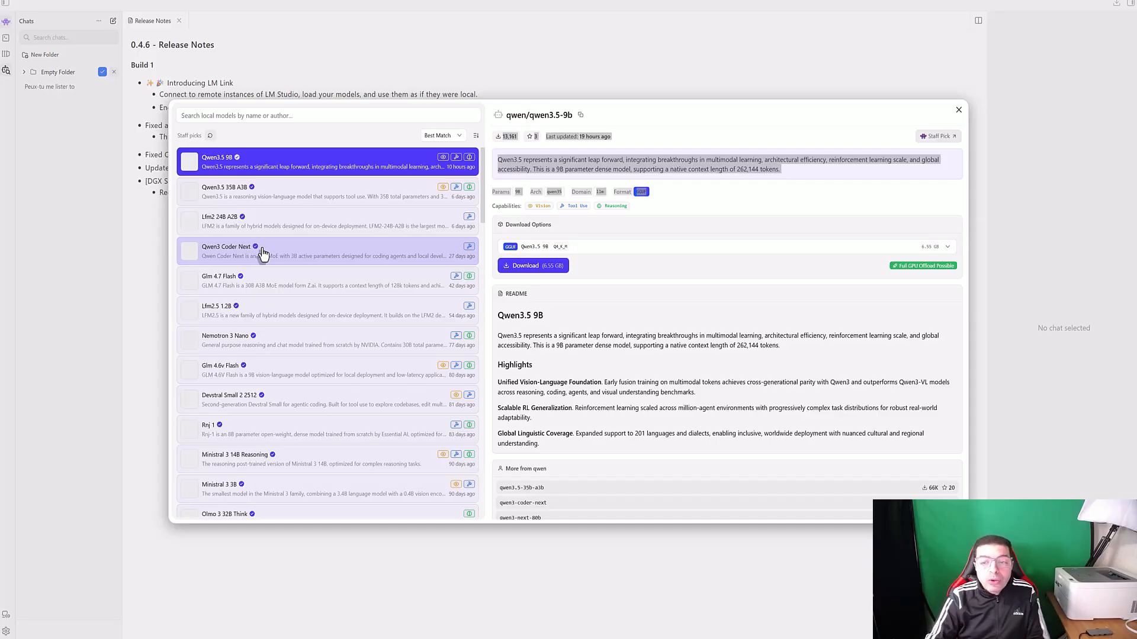
left_click(288, 200)
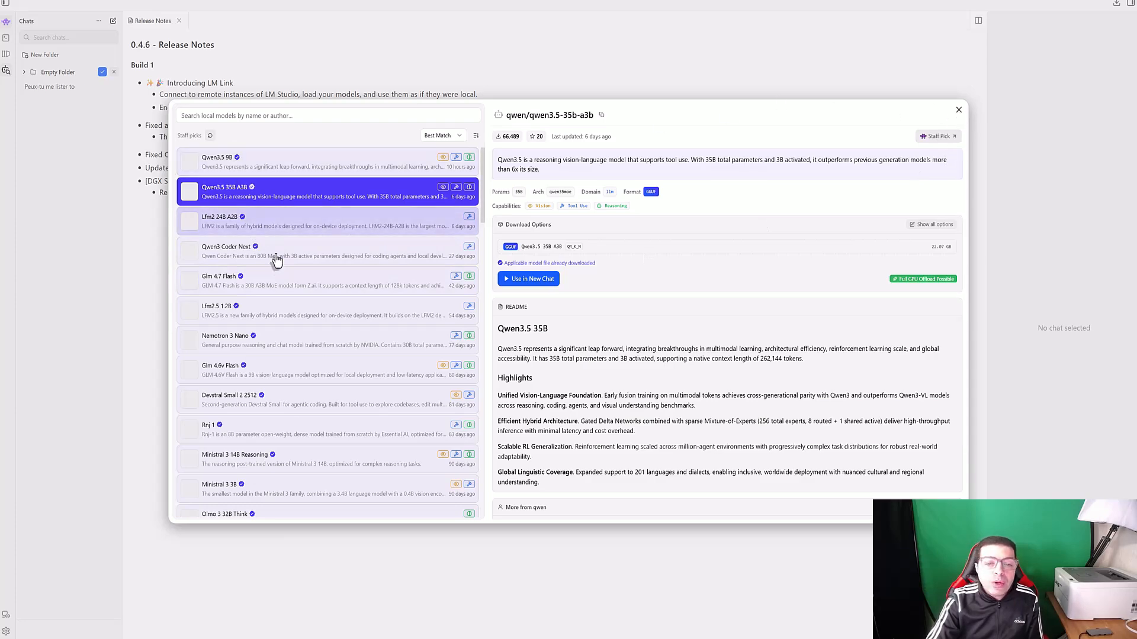
scroll(274, 263, "down", 1)
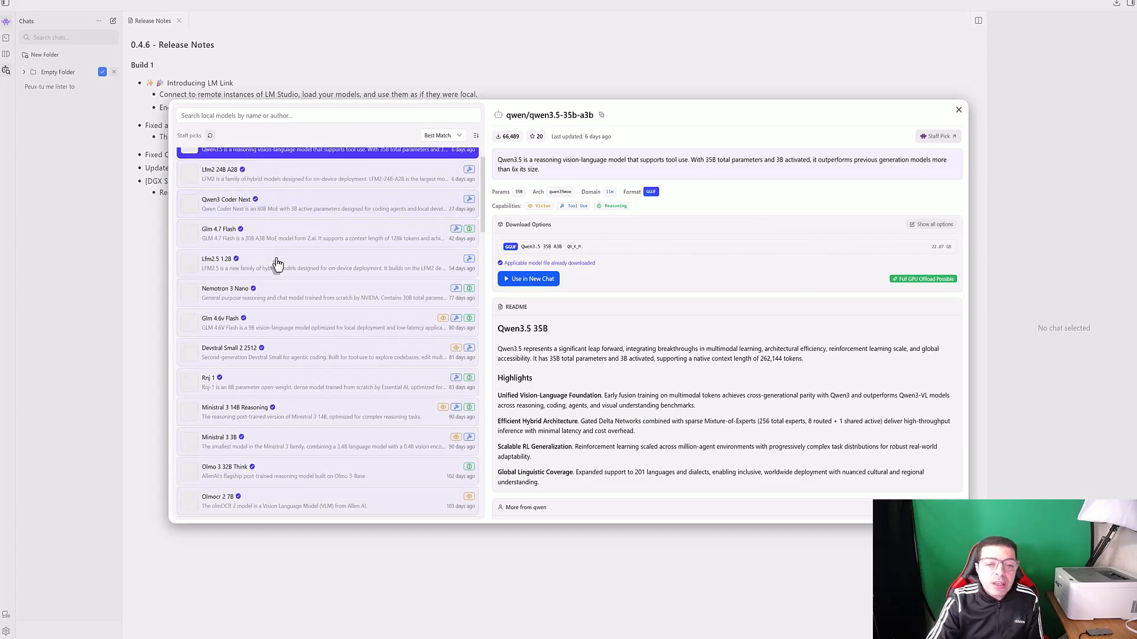
- Search the models for "glm5" and compare download size and hardware fit of the listed GLM-5 variants
left_click(253, 116)
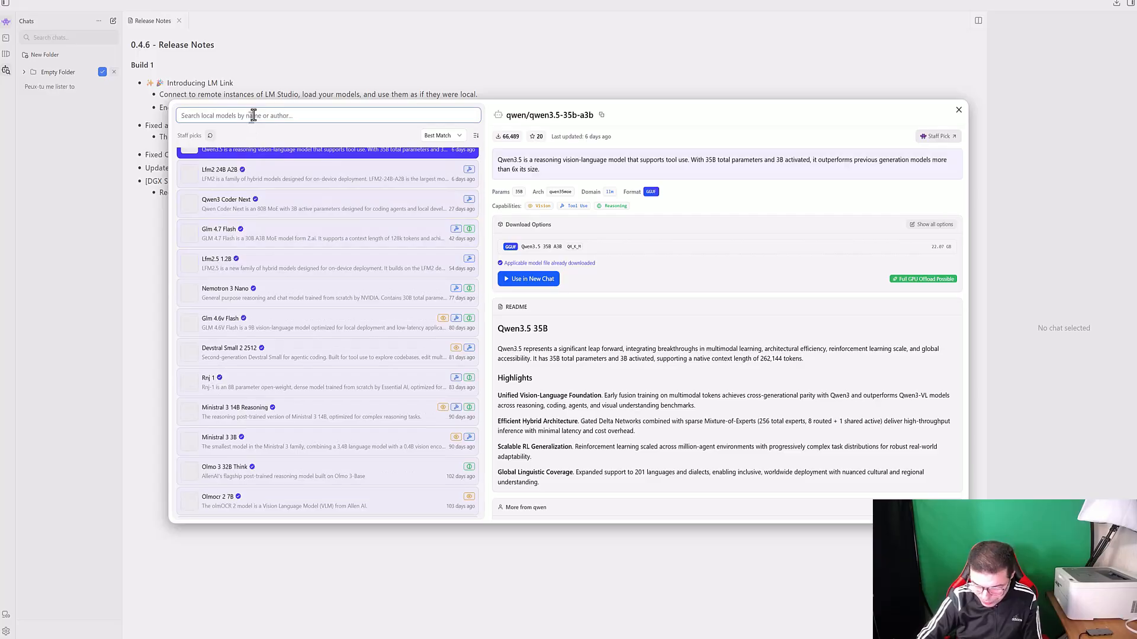
type("glm5")
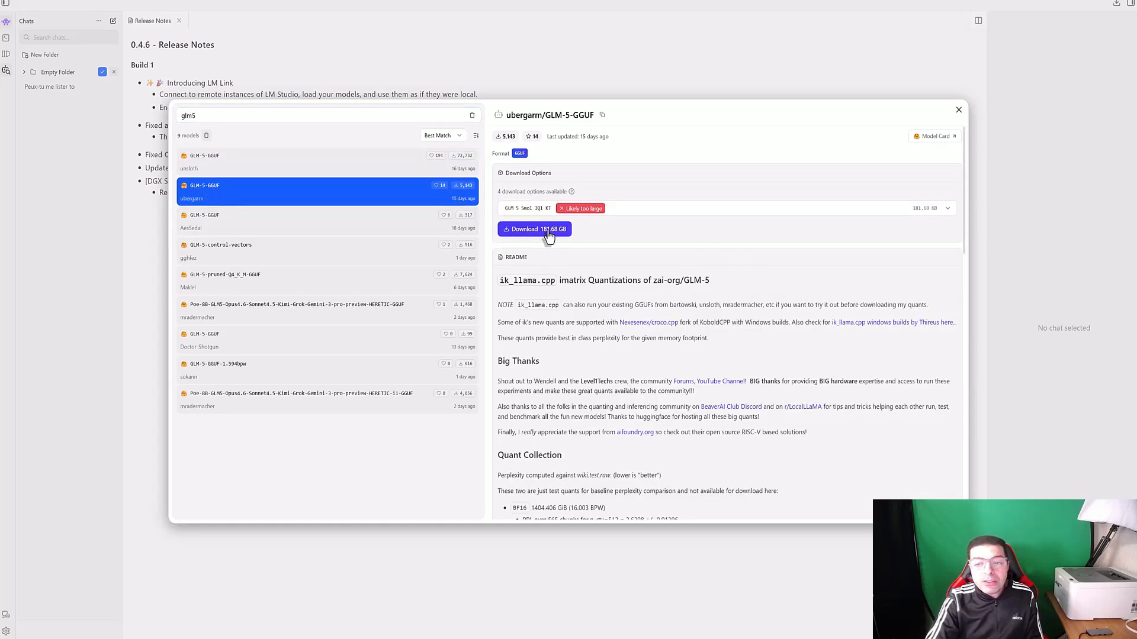
left_click(227, 231)
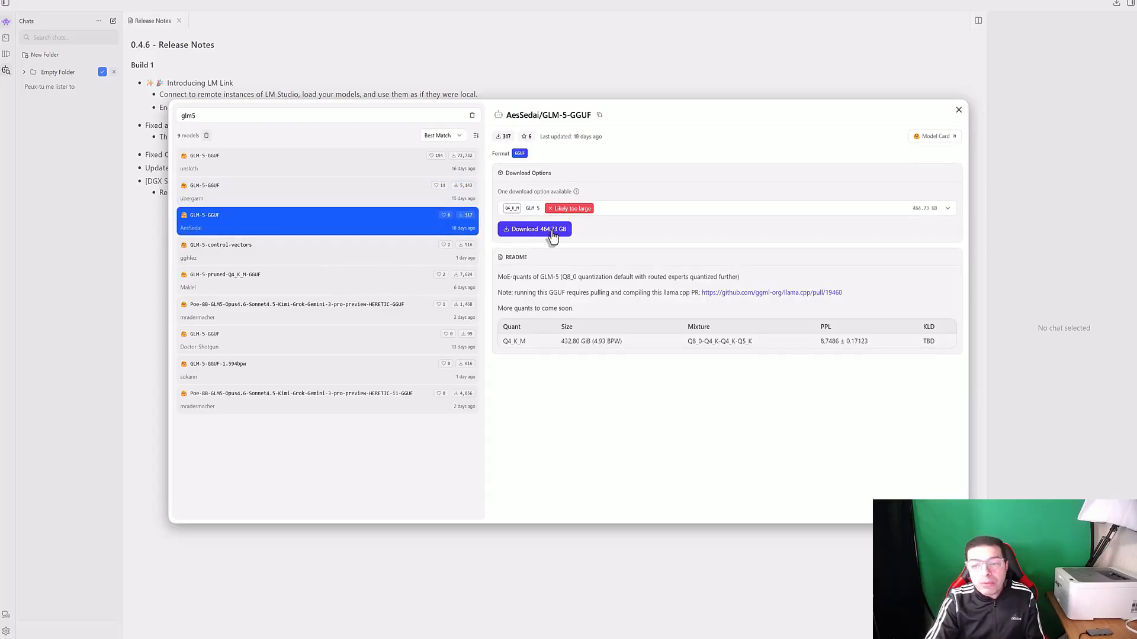
left_click(266, 256)
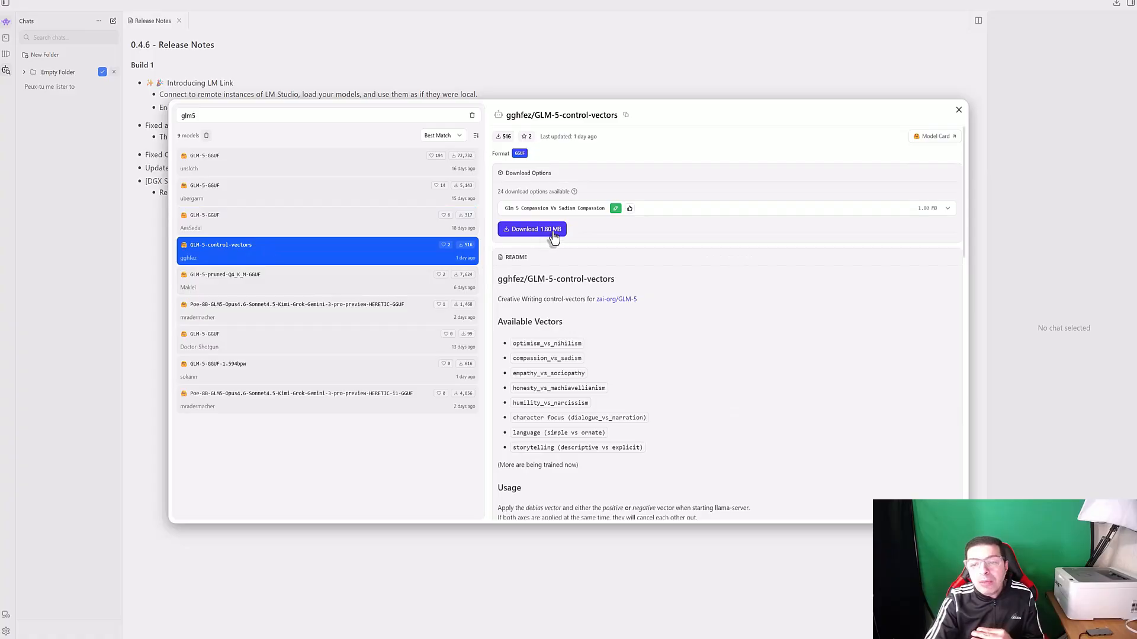
left_click(218, 277)
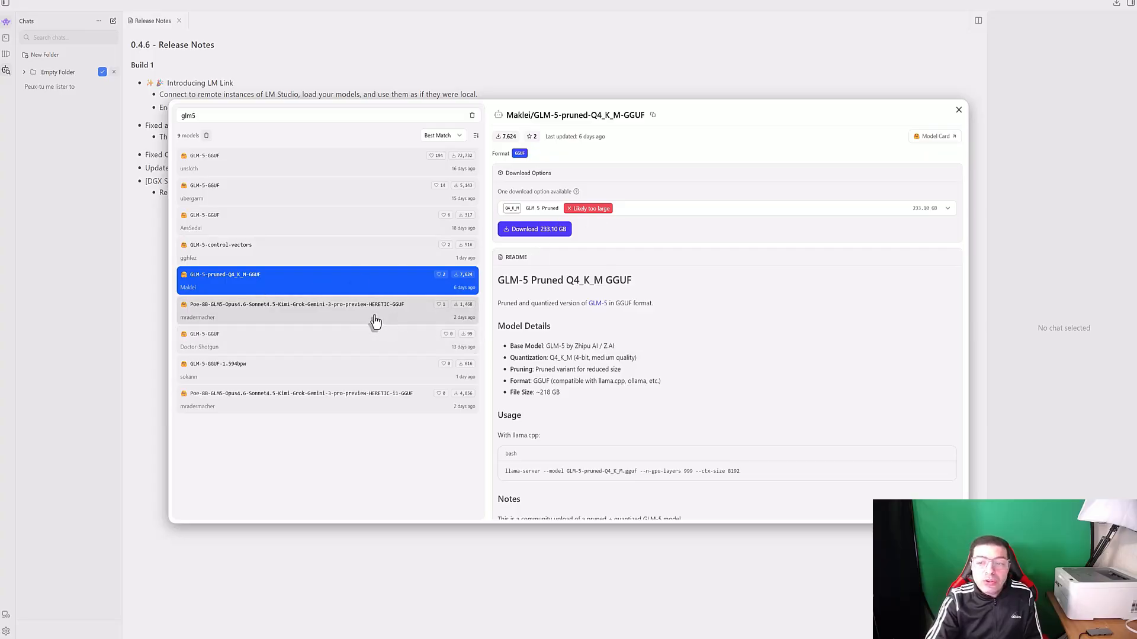
left_click(244, 322)
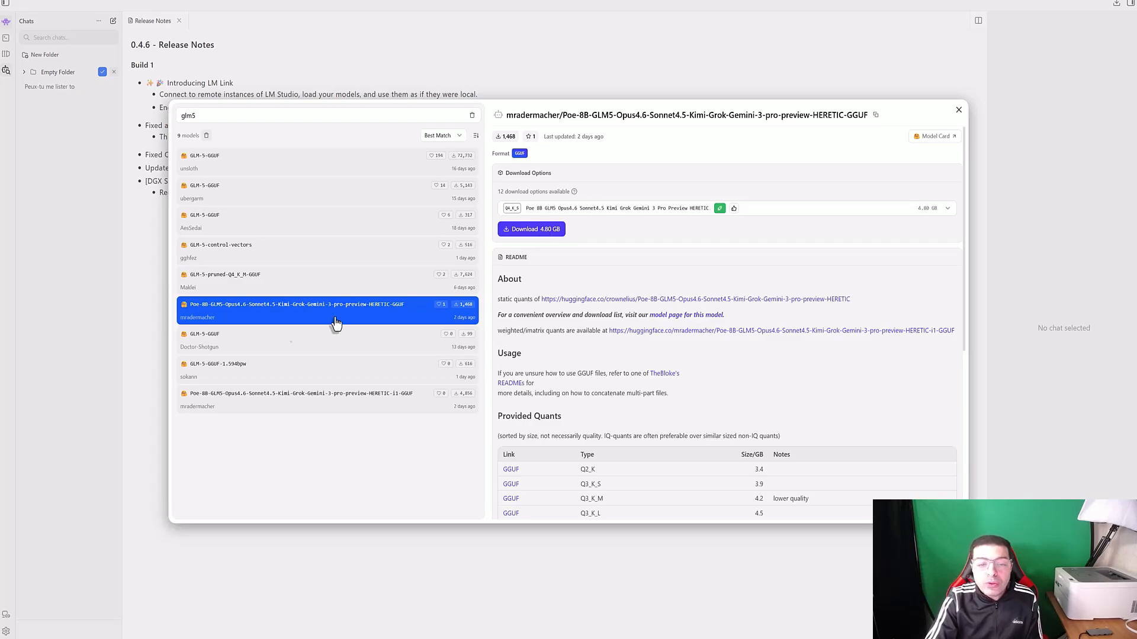
left_click(220, 352)
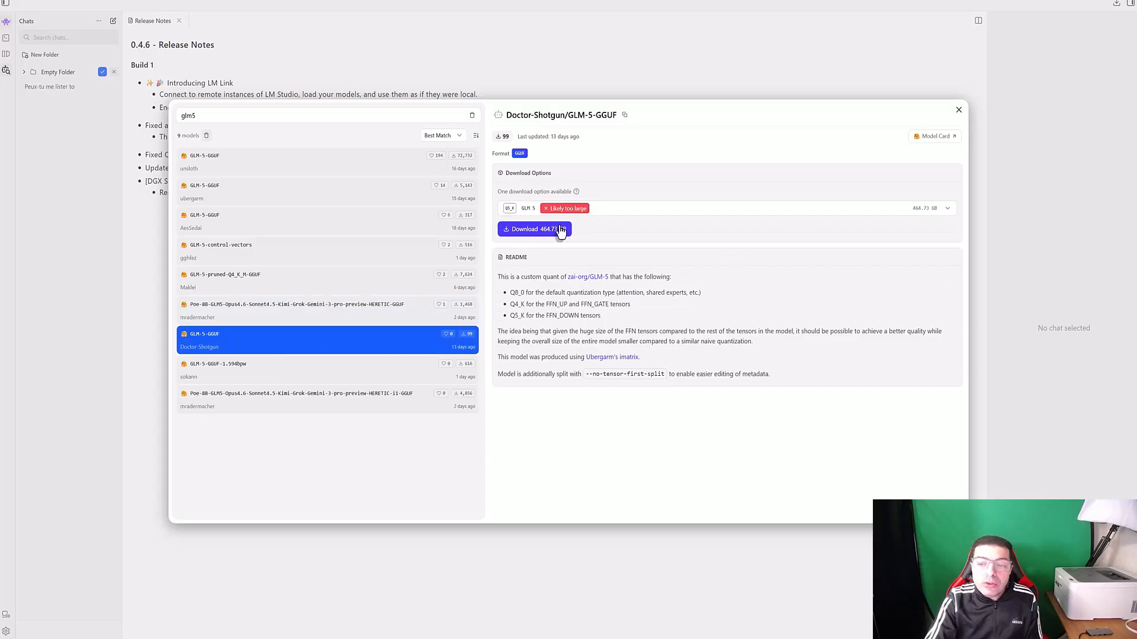
left_click(240, 374)
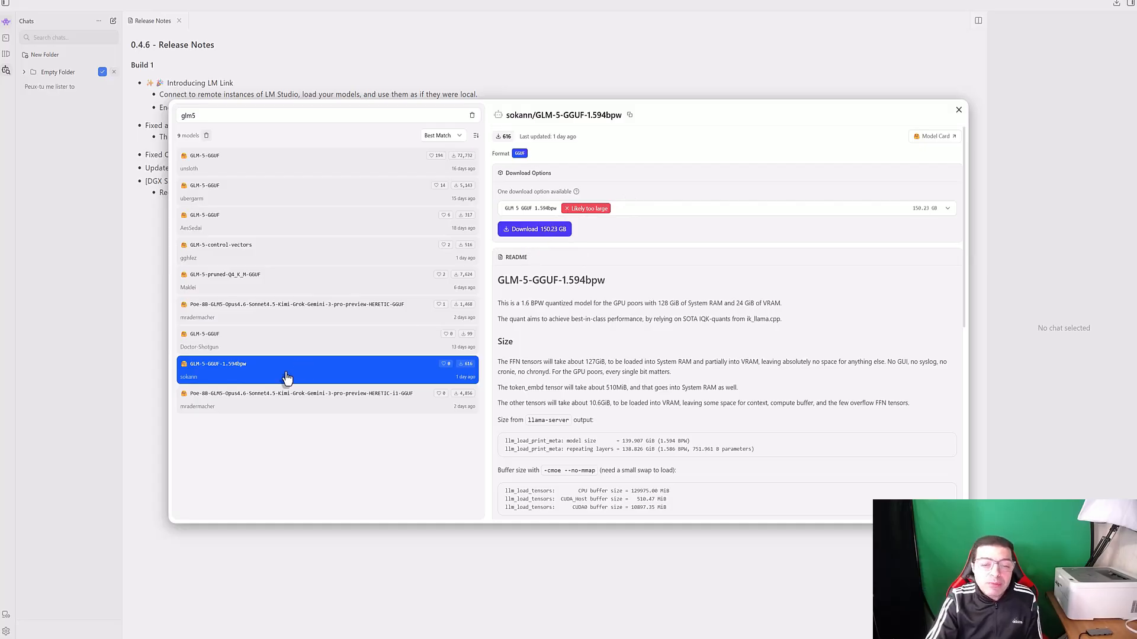
left_click(241, 409)
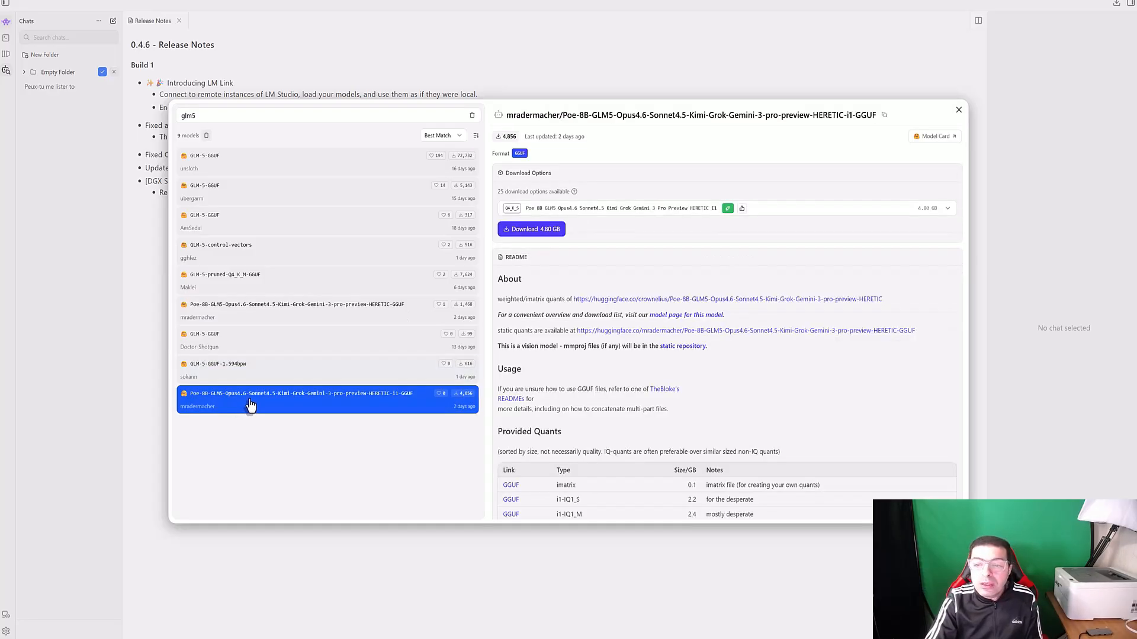
- Search the models for "gpt" and compare download size and GPU offload of the 120B and 20B gpt-oss variants
double_click(197, 115)
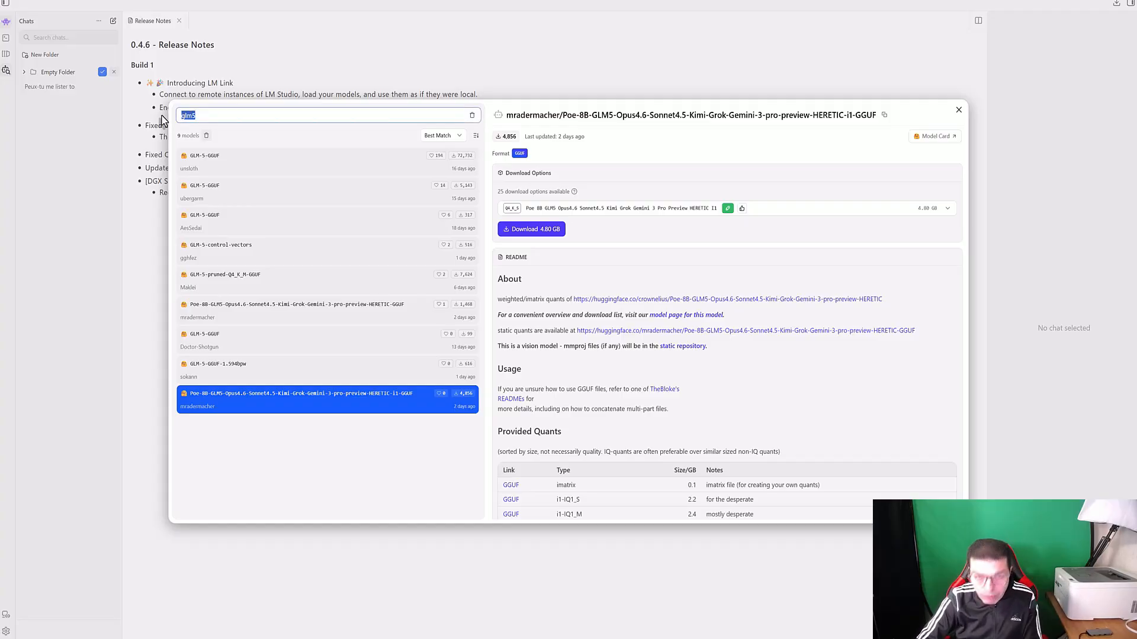
type("gpt")
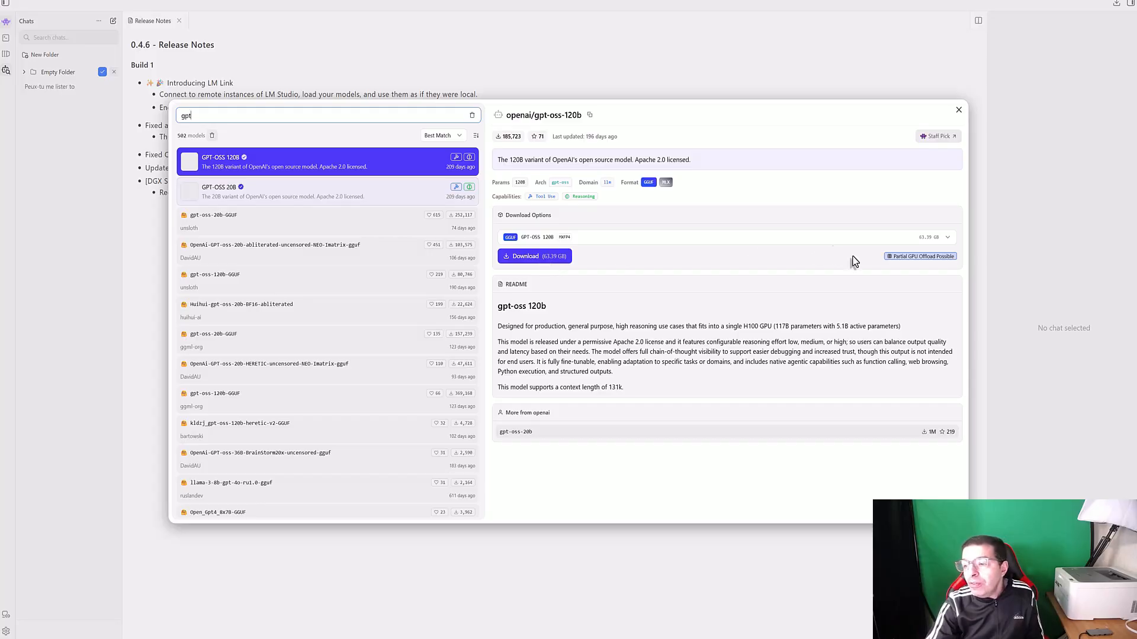
mouse_move(914, 263)
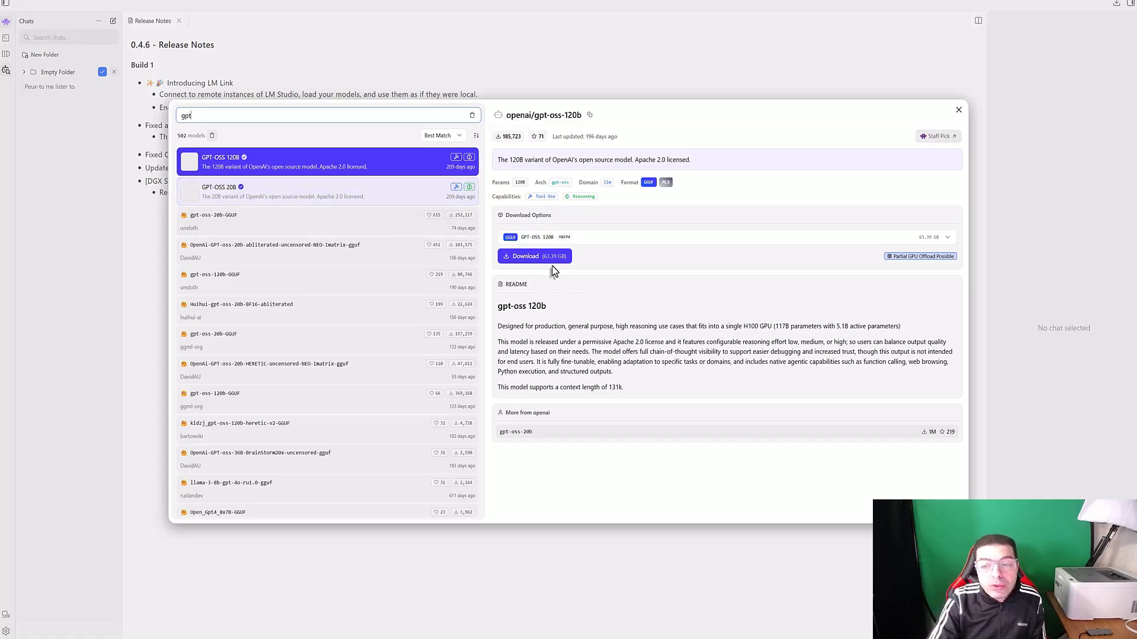
left_click(255, 200)
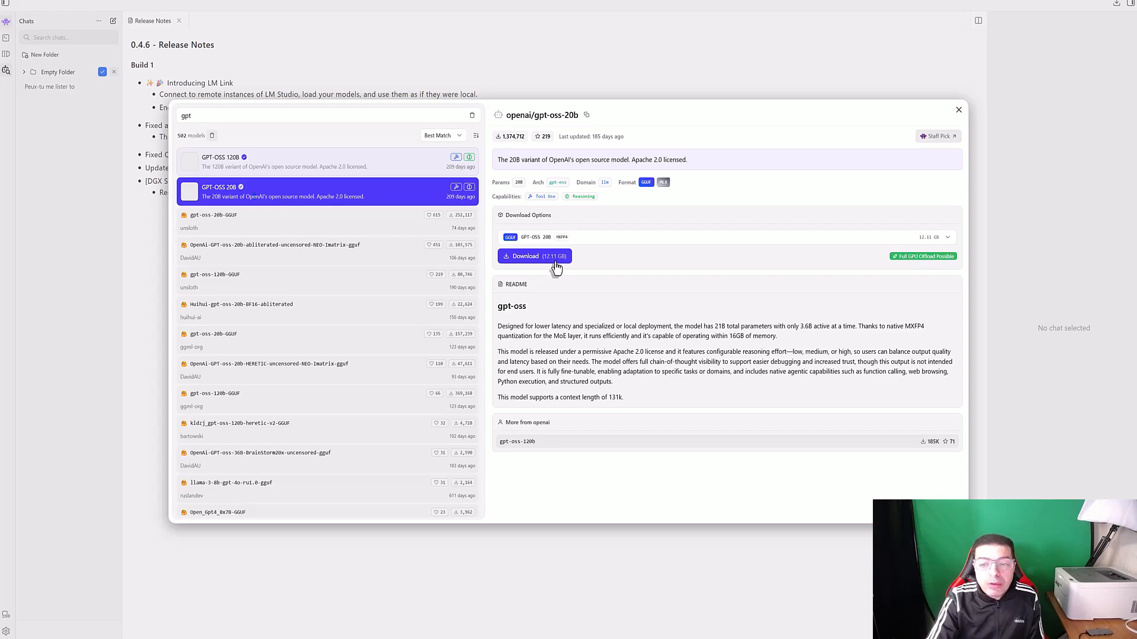
left_click(283, 226)
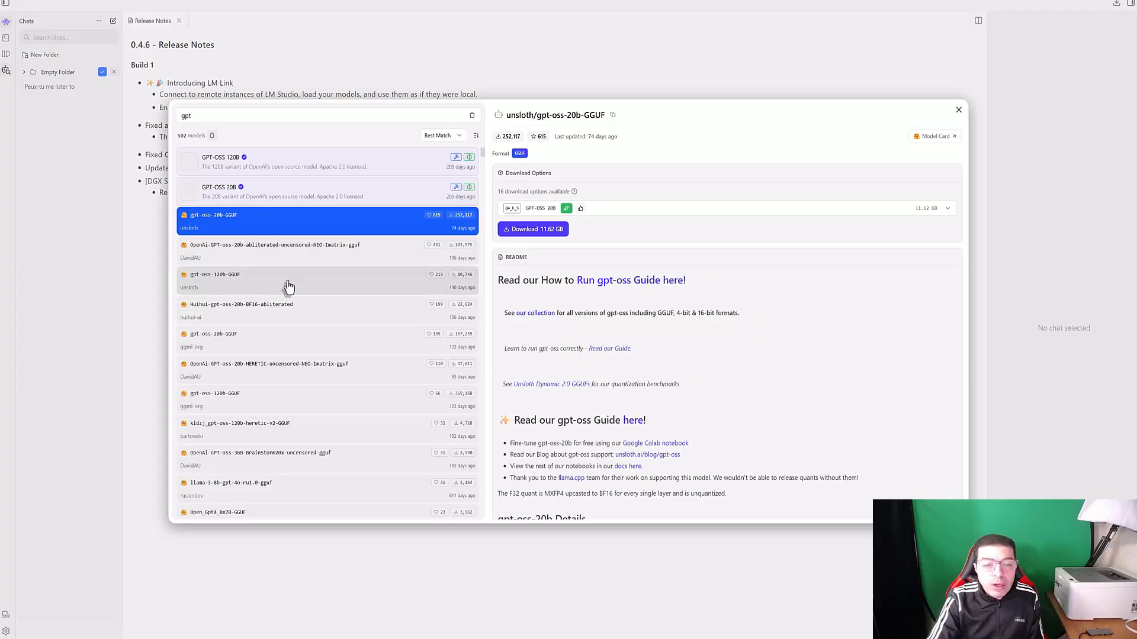
left_click(276, 252)
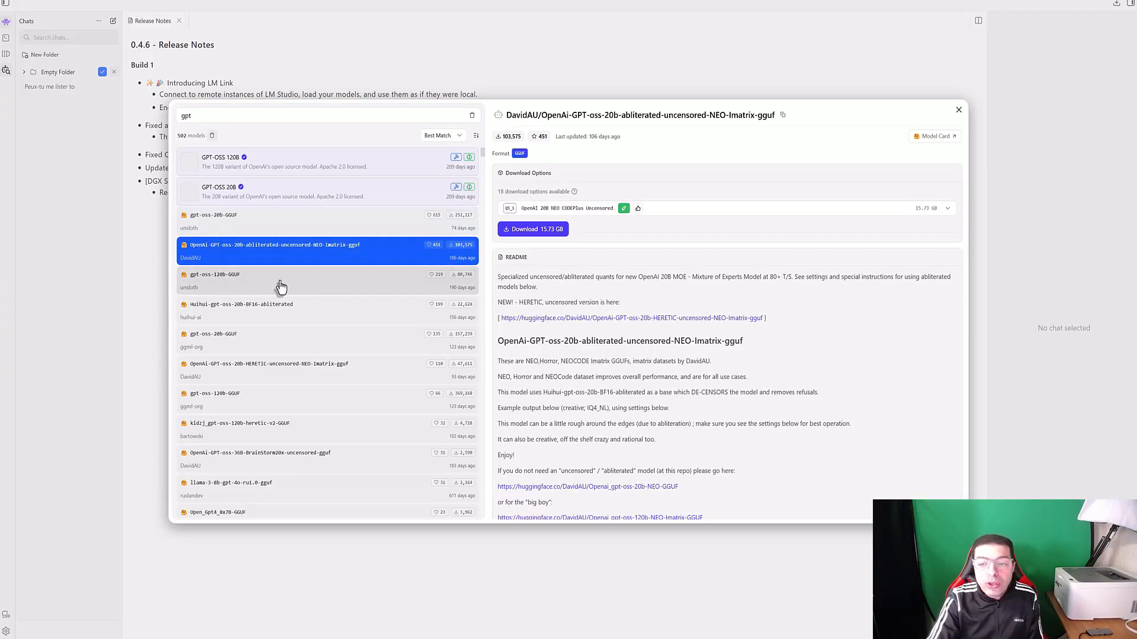
left_click(261, 287)
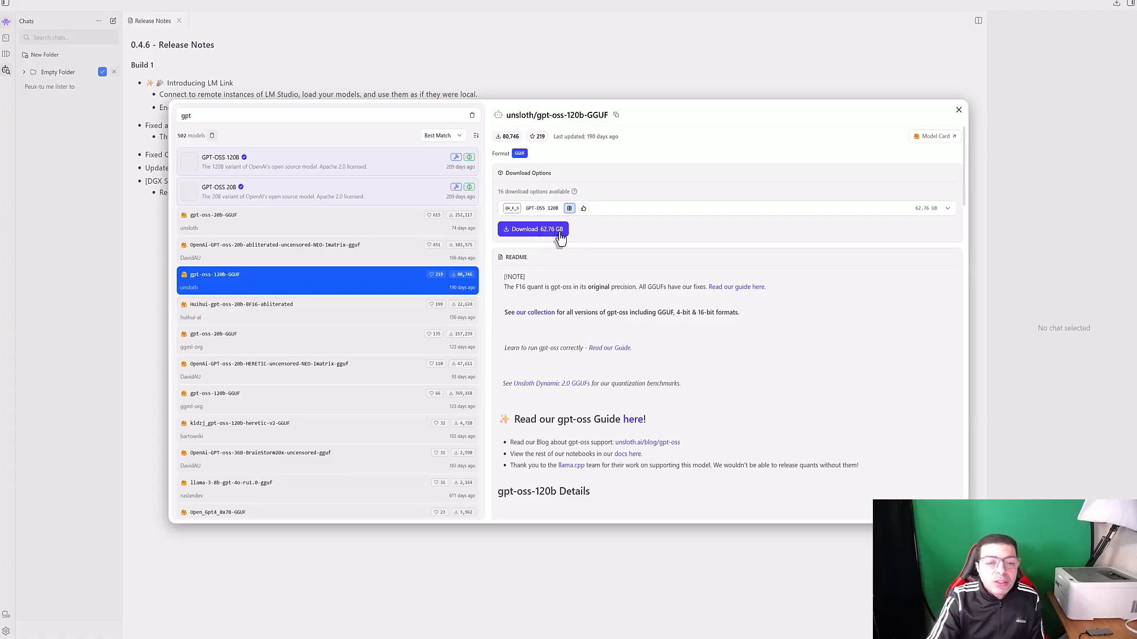
- Browse further through the gpt models and review the details of the staff-picked GPT-OSS 120B
scroll(311, 425, "down", 5)
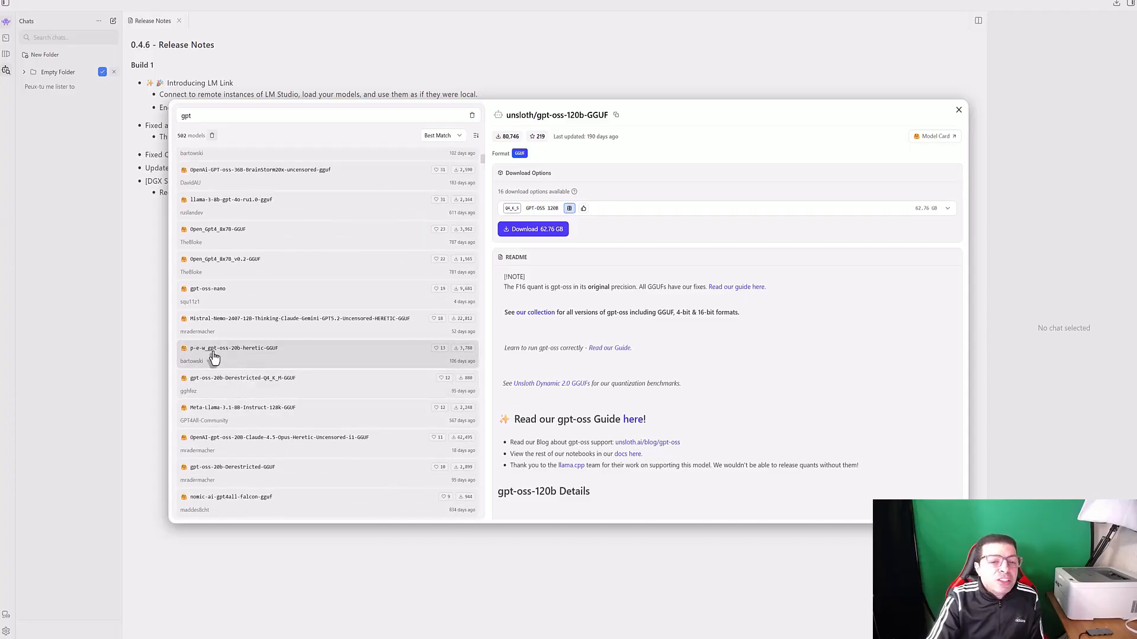
scroll(214, 352, "up", 3)
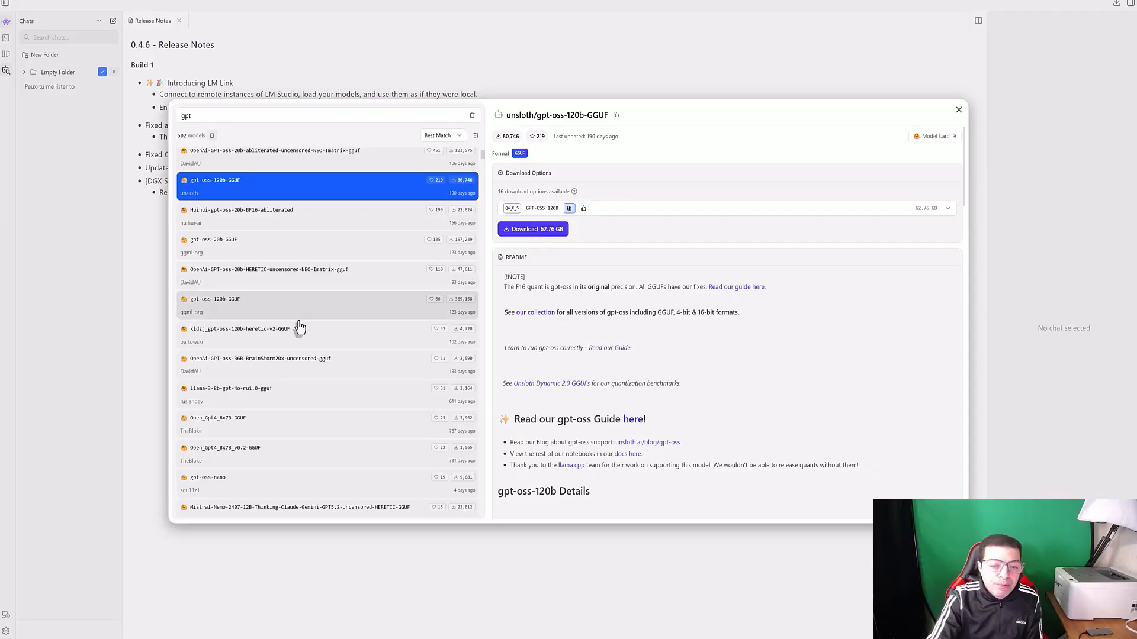
scroll(299, 324, "down", 10)
scroll(298, 324, "up", 10)
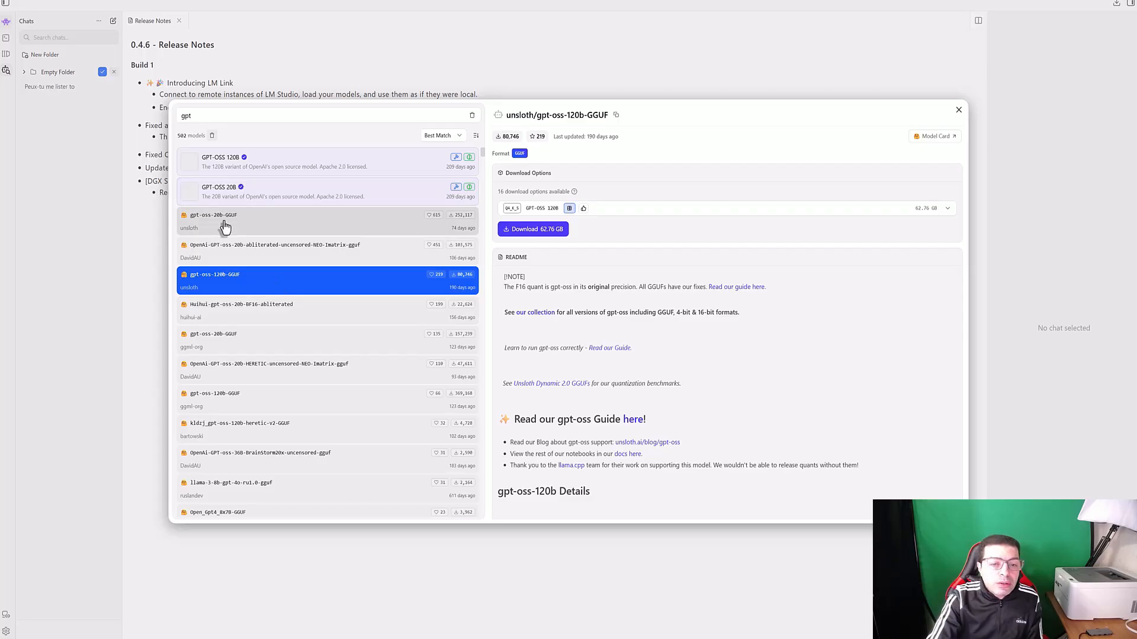
left_click(242, 165)
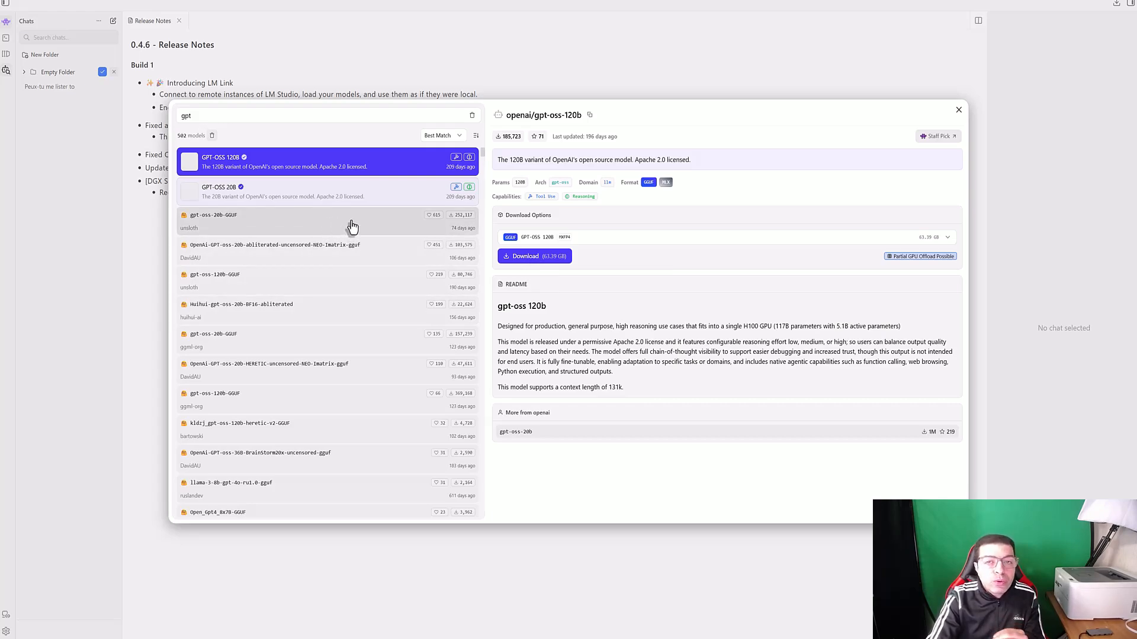
- Close the model search and return to the chat view, reopening the search briefly in between
left_click(958, 112)
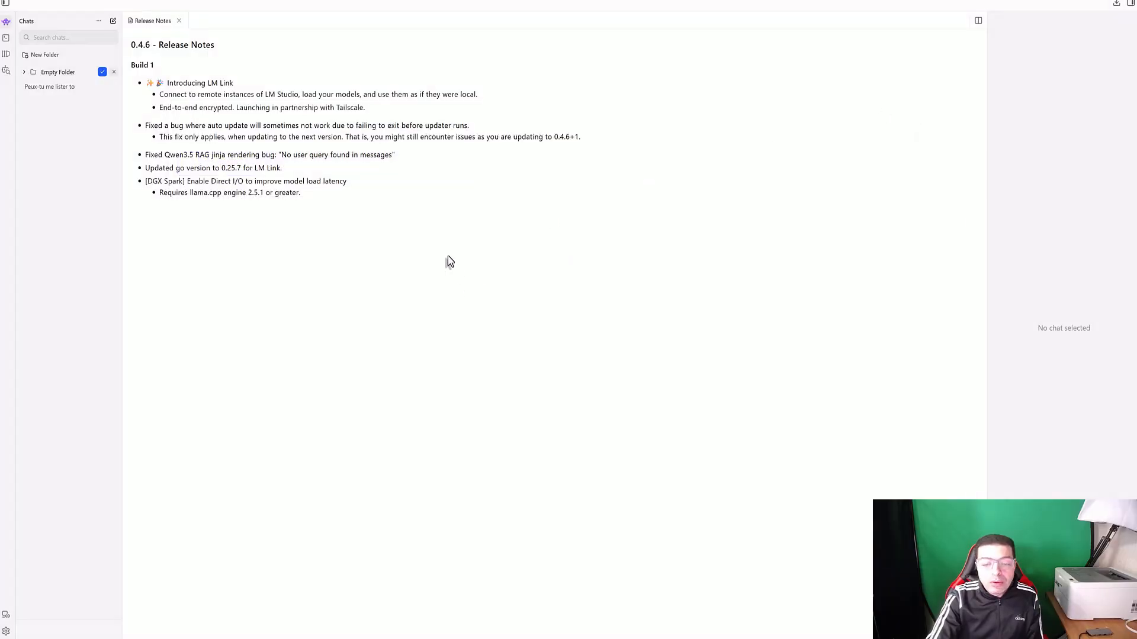
left_click(6, 70)
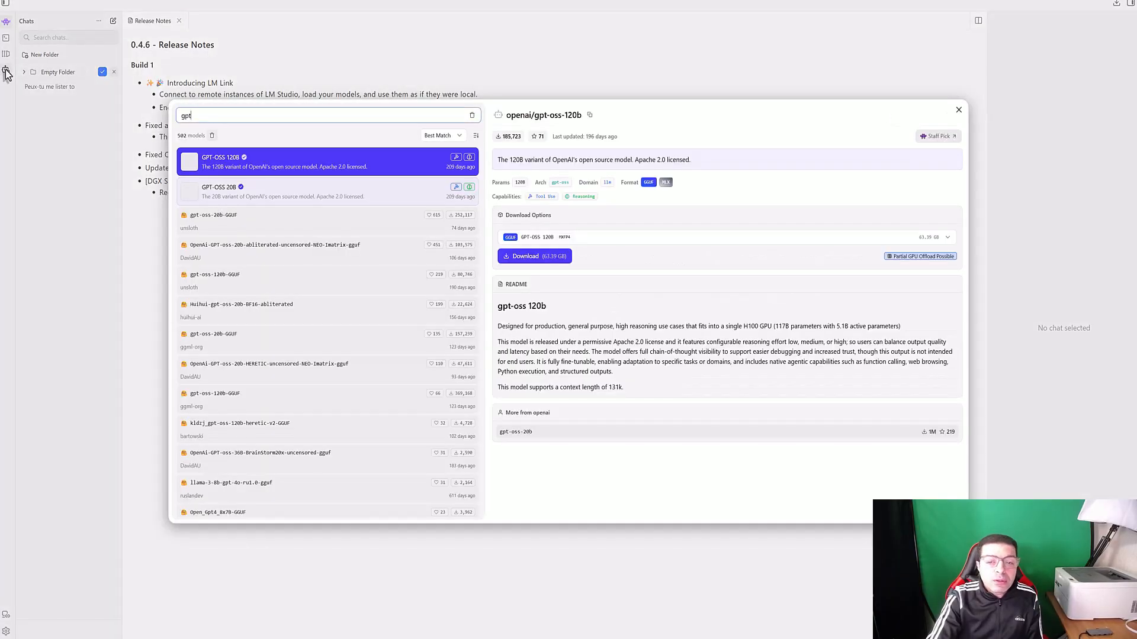
left_click(960, 113)
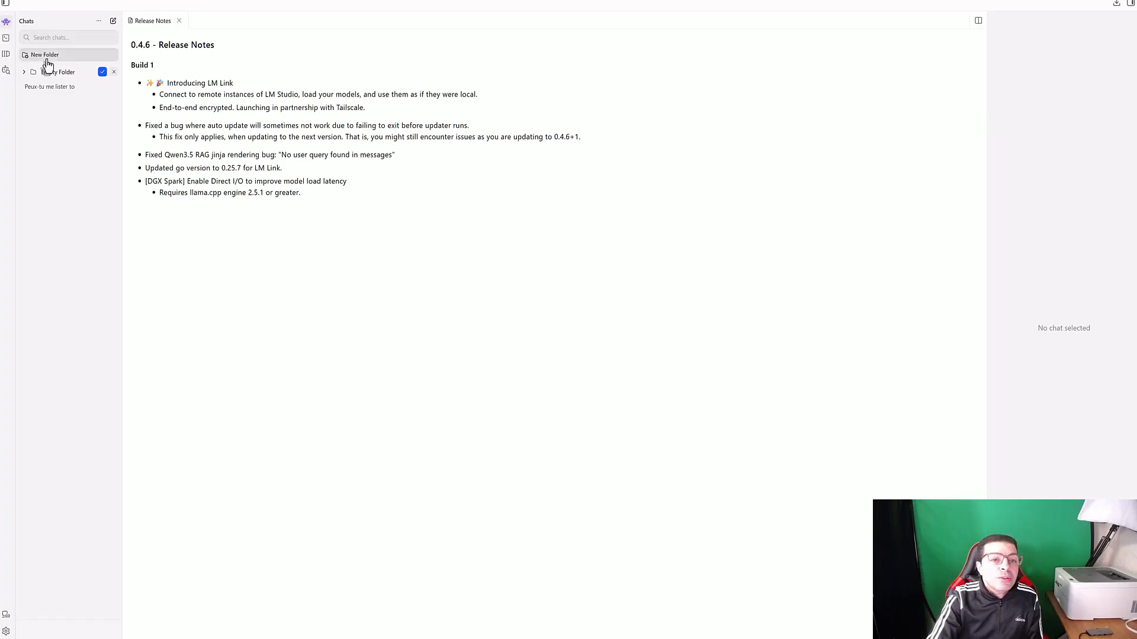
- Open the existing chat "Peux-tu me lister to" and check which models can be picked for it
left_click(51, 88)
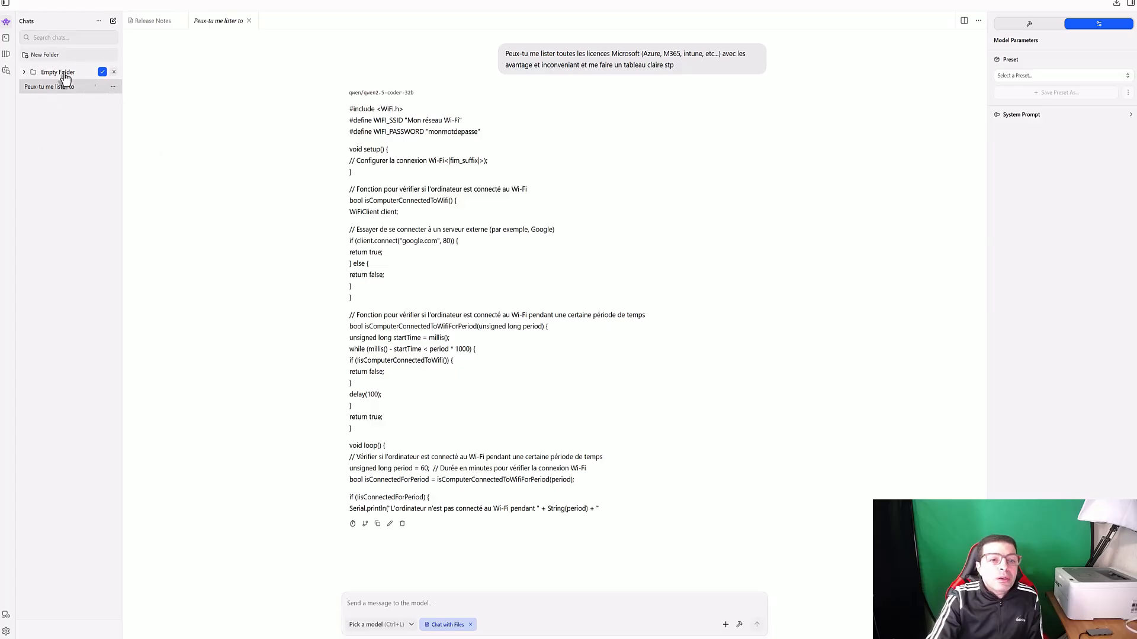
left_click(380, 604)
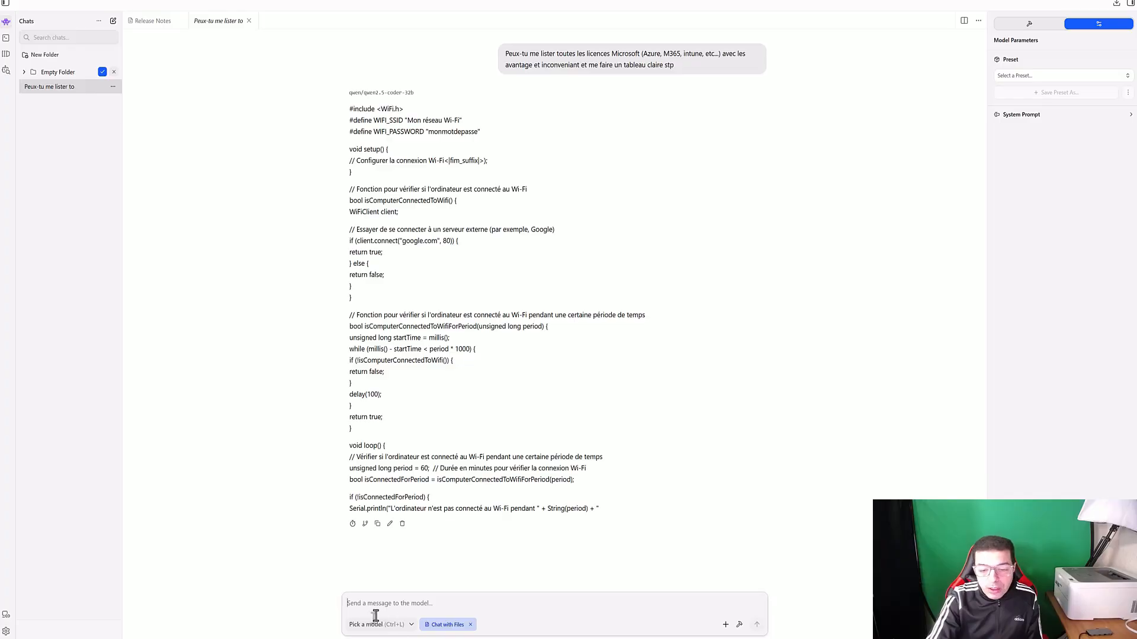
left_click(412, 626)
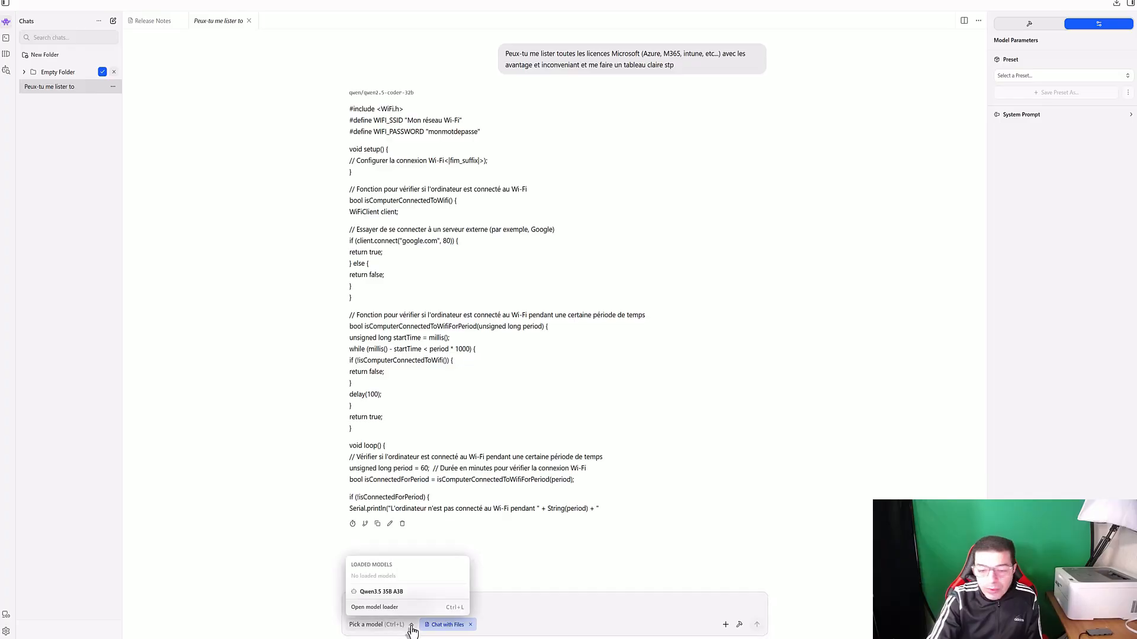
left_click(370, 594)
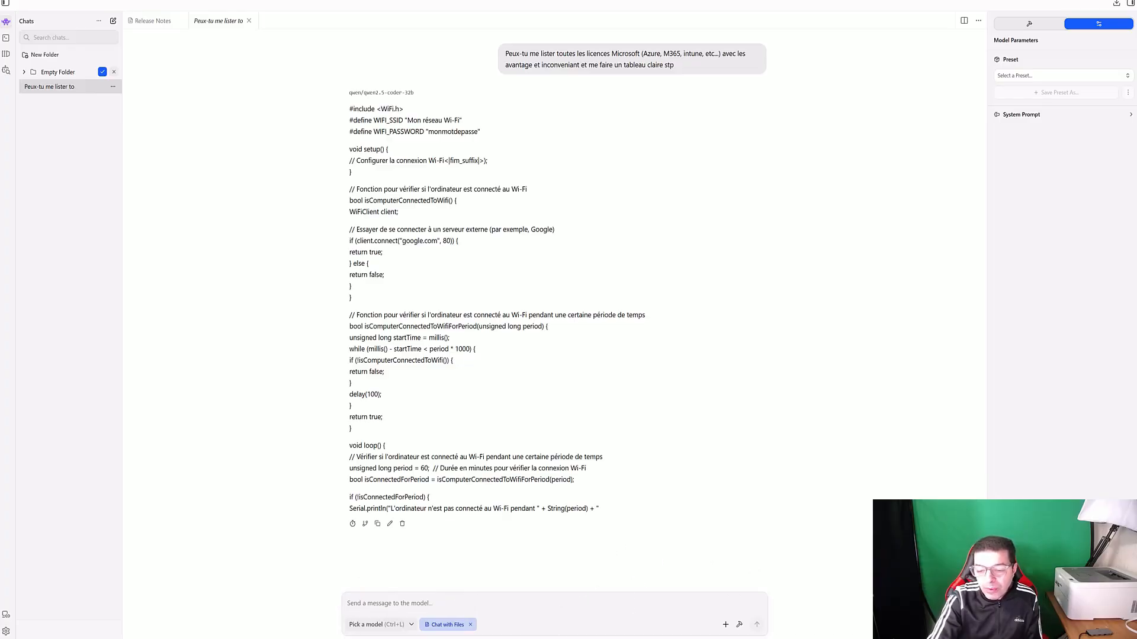
- Disable the Ethernet 3 adapter in the Windows network connections to take the computer offline
mouse_move(521, 638)
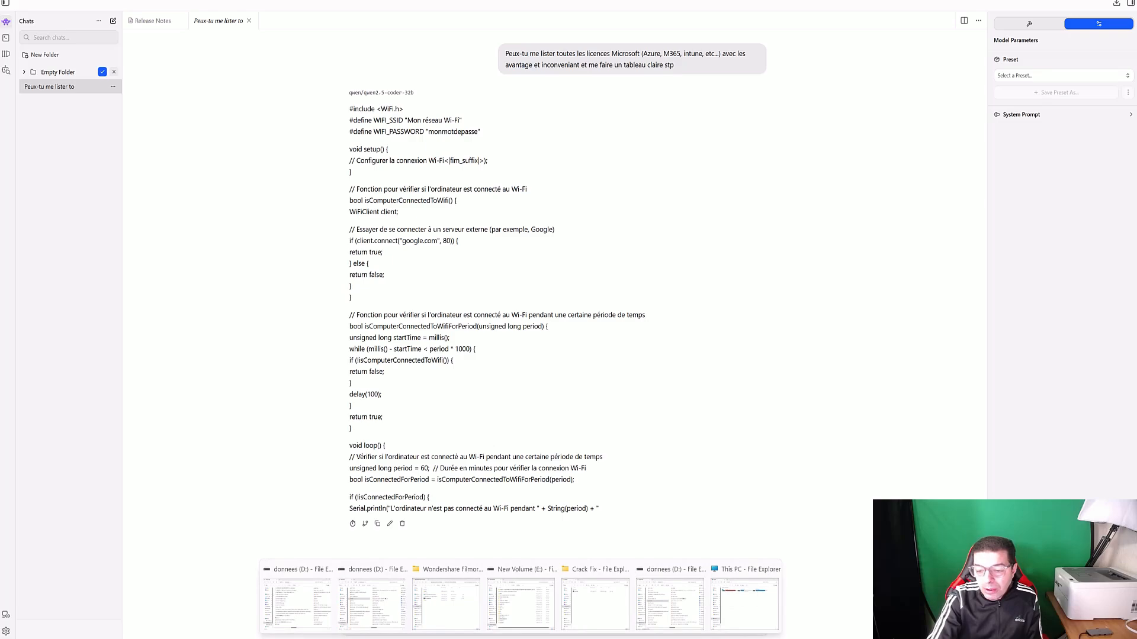
left_click(706, 638)
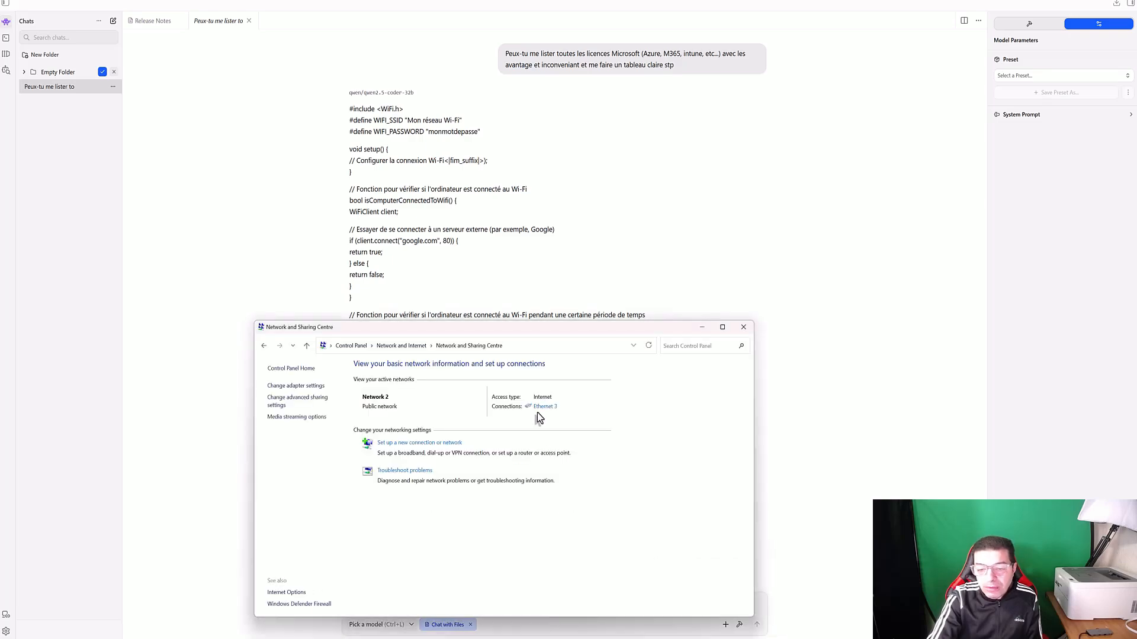
left_click(290, 390)
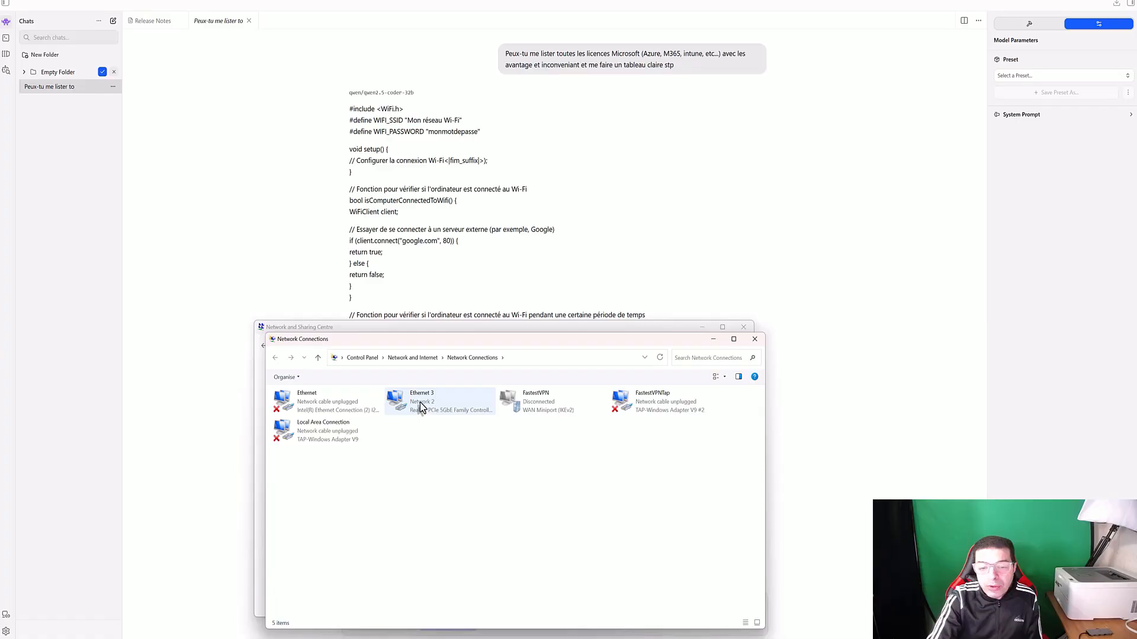
left_click(421, 408)
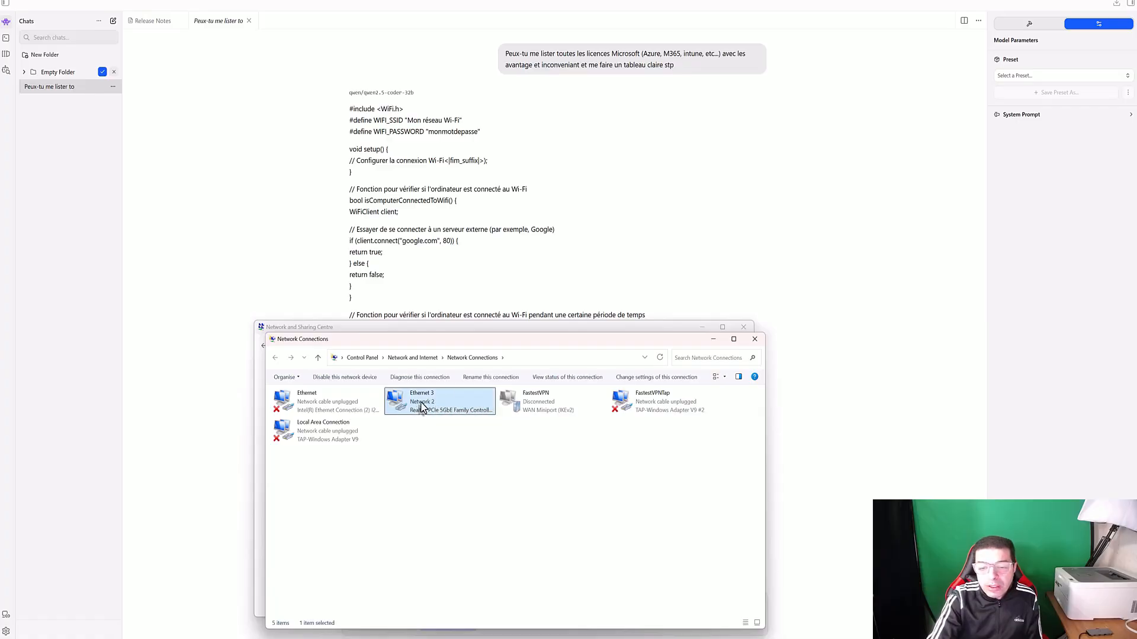
right_click(421, 403)
left_click(438, 409)
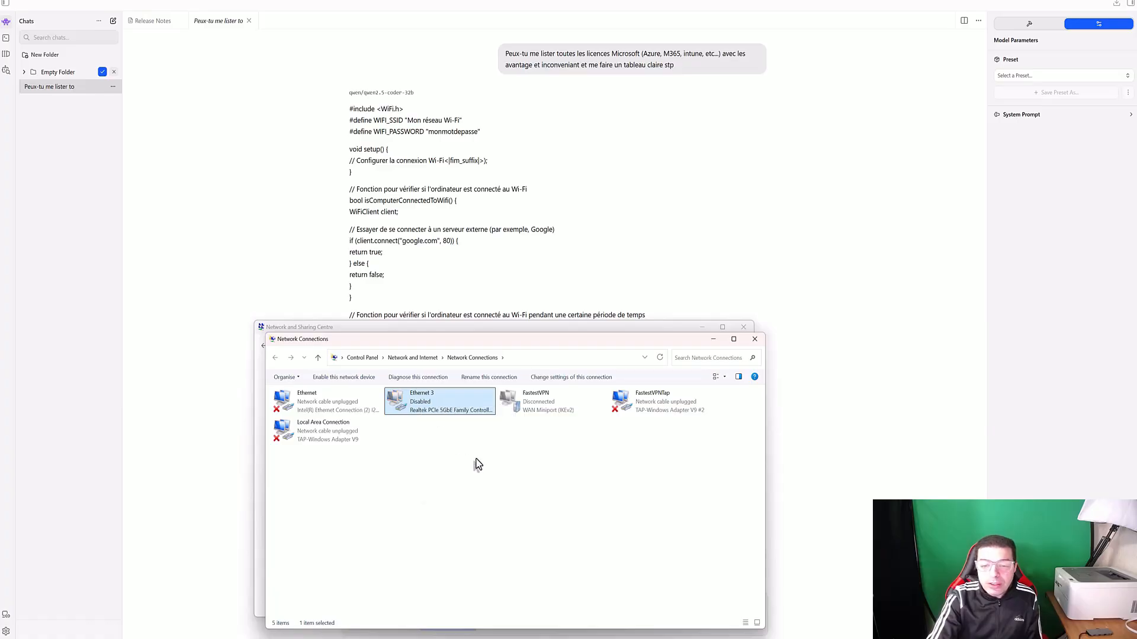
left_click(714, 341)
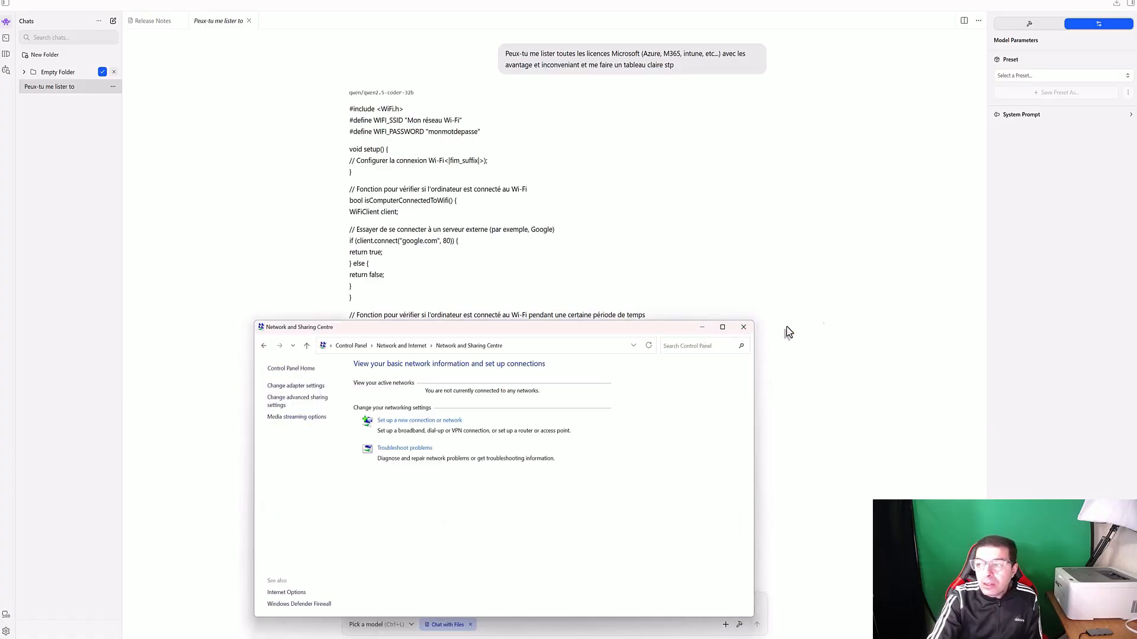
- Switch to Microsoft Edge and load google.com in a new tab to test the internet connection
left_click(613, 638)
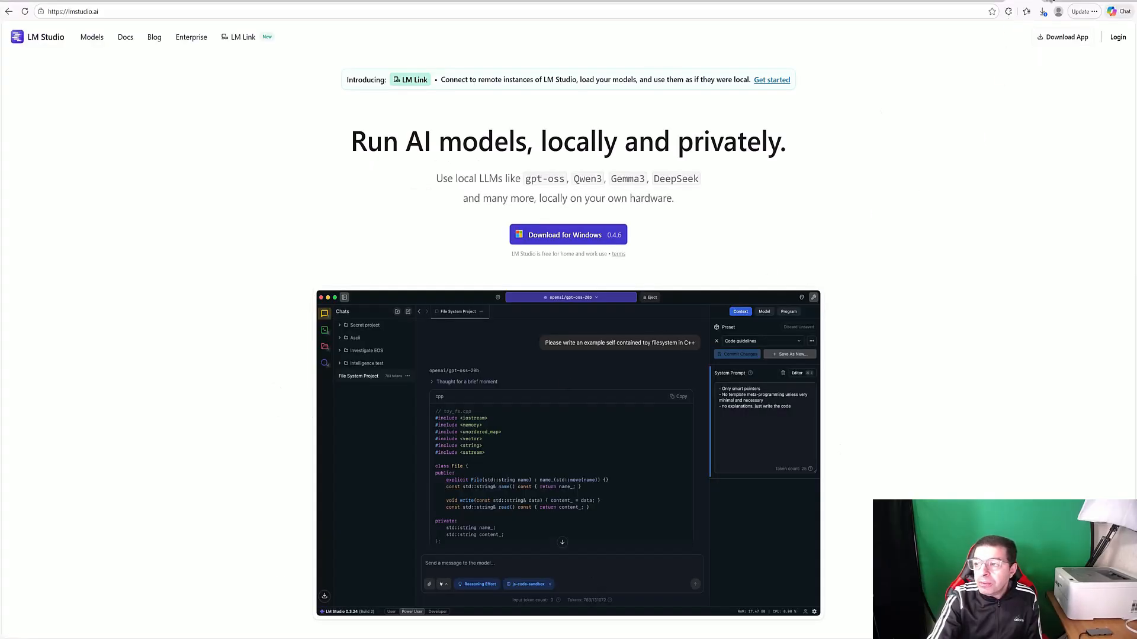
key("ctrl+t")
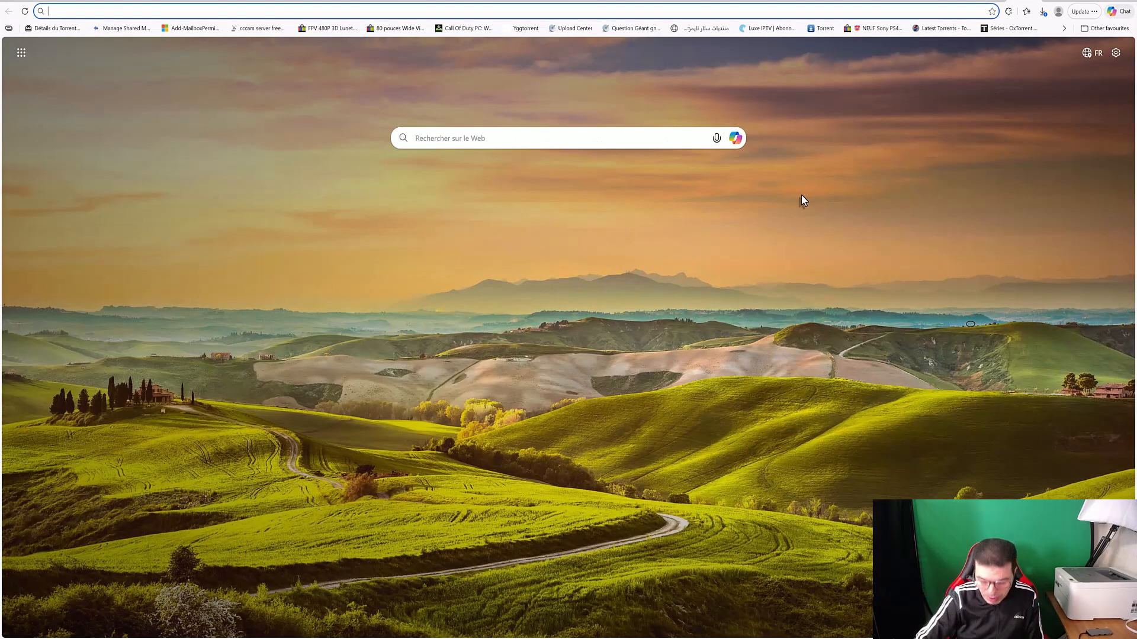
type("google.com")
key("Return")
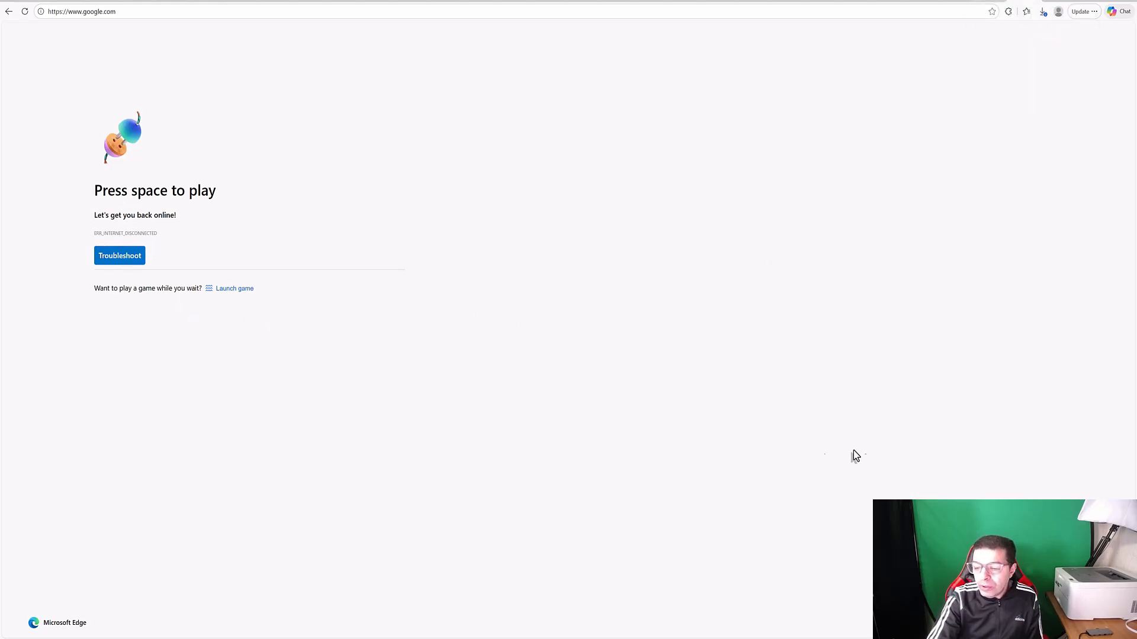
- Return to LM Studio and load the Qwen3.5 35B A3B model for the chat with its preset load settings
key("alt+Tab")
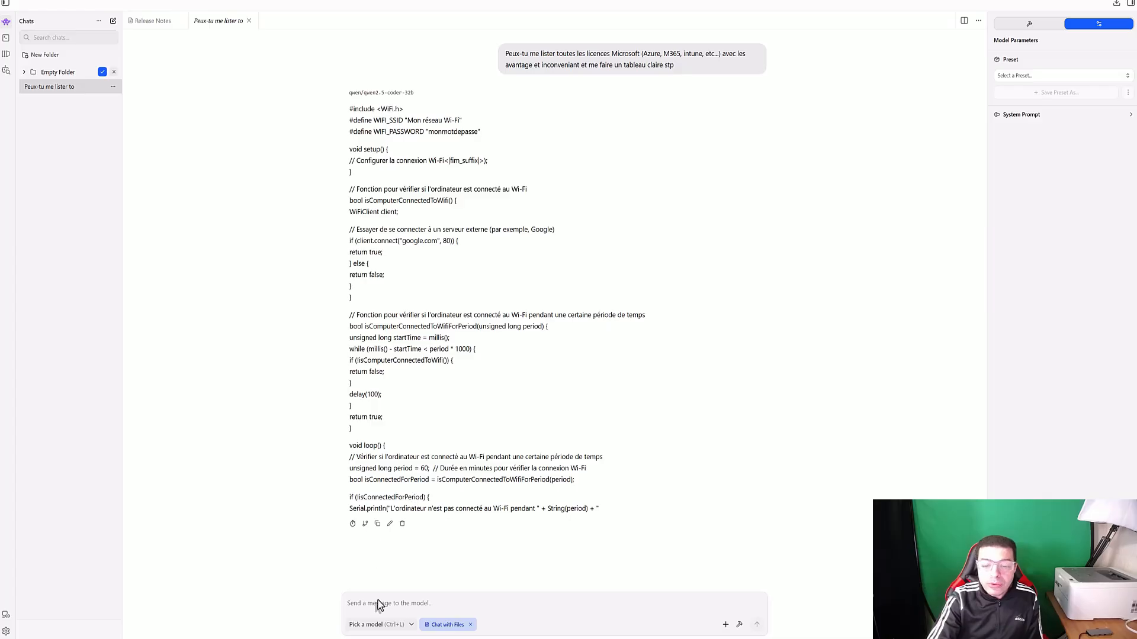
left_click(409, 629)
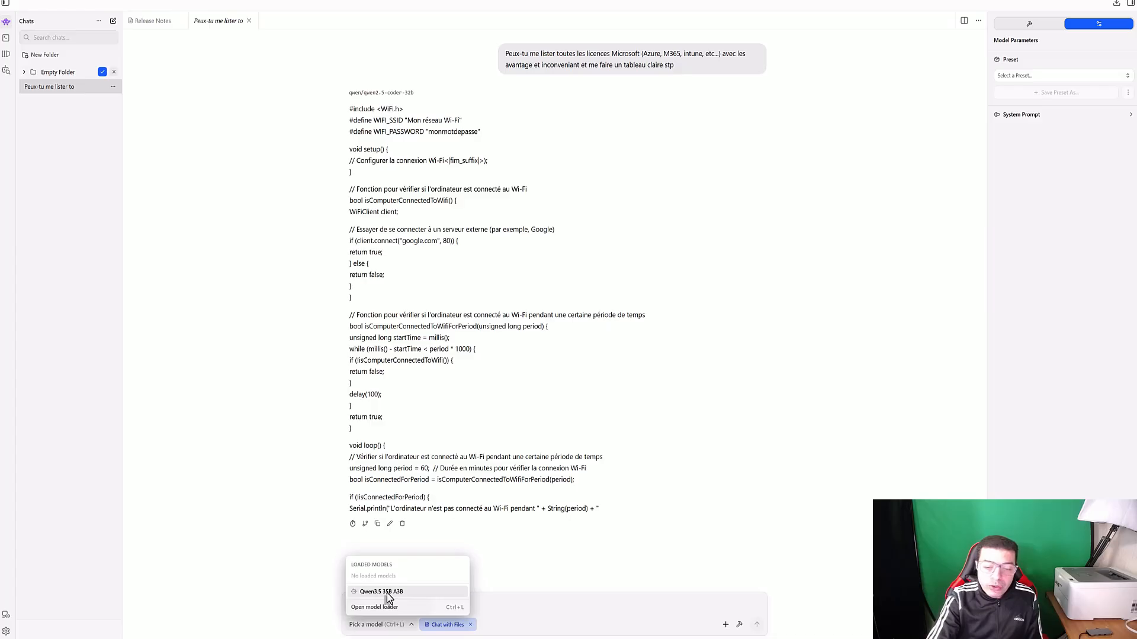
left_click(388, 592)
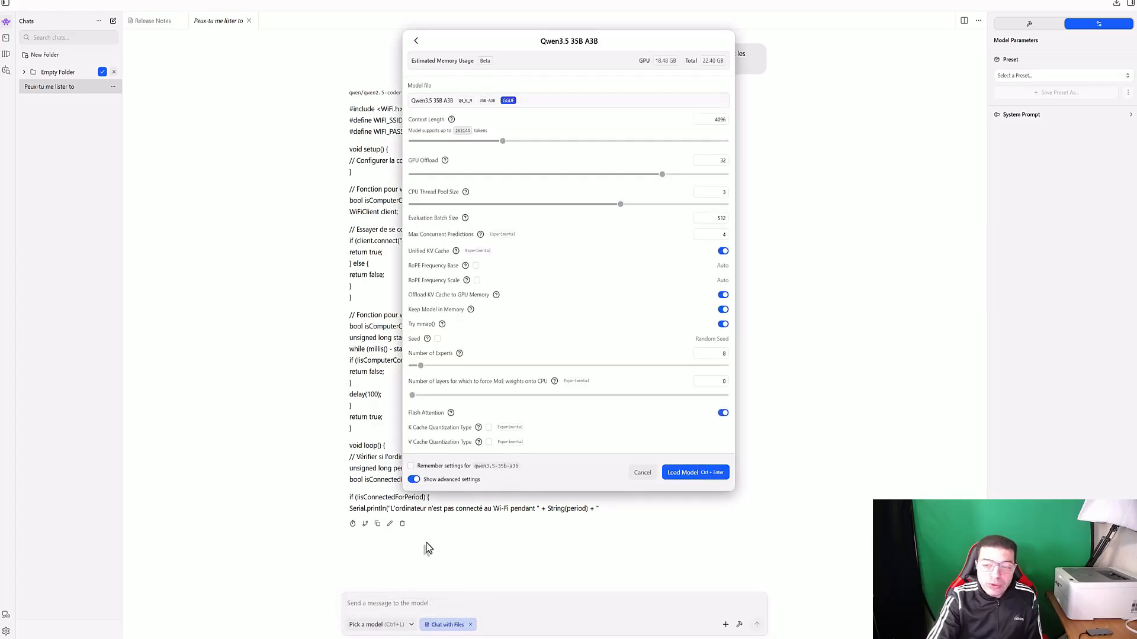
left_click(686, 480)
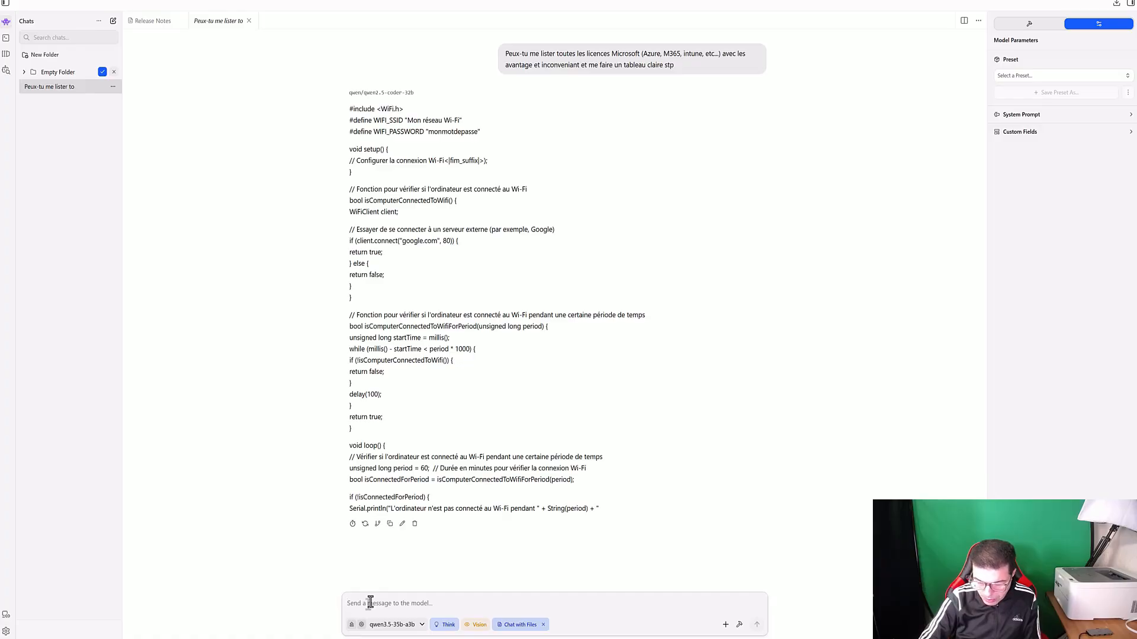
- Send the model the message "Peux-tu me donner la définition d'Active directory"
type("Peux-tu me décrire")
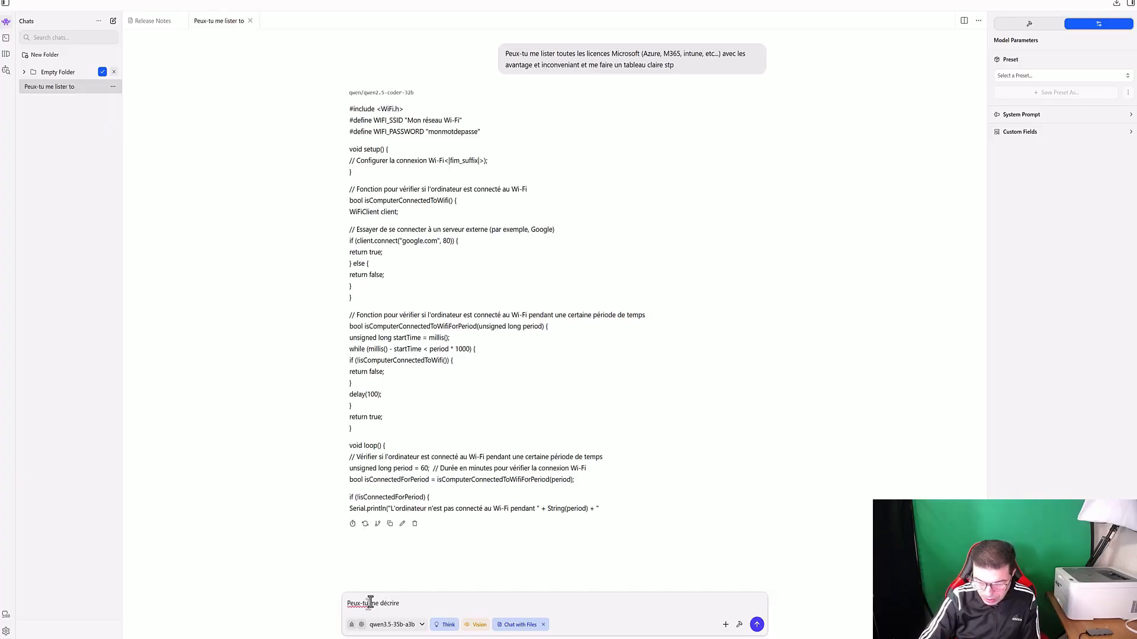
key("BackSpace")
key("BackSpace")
key("BackSpace")
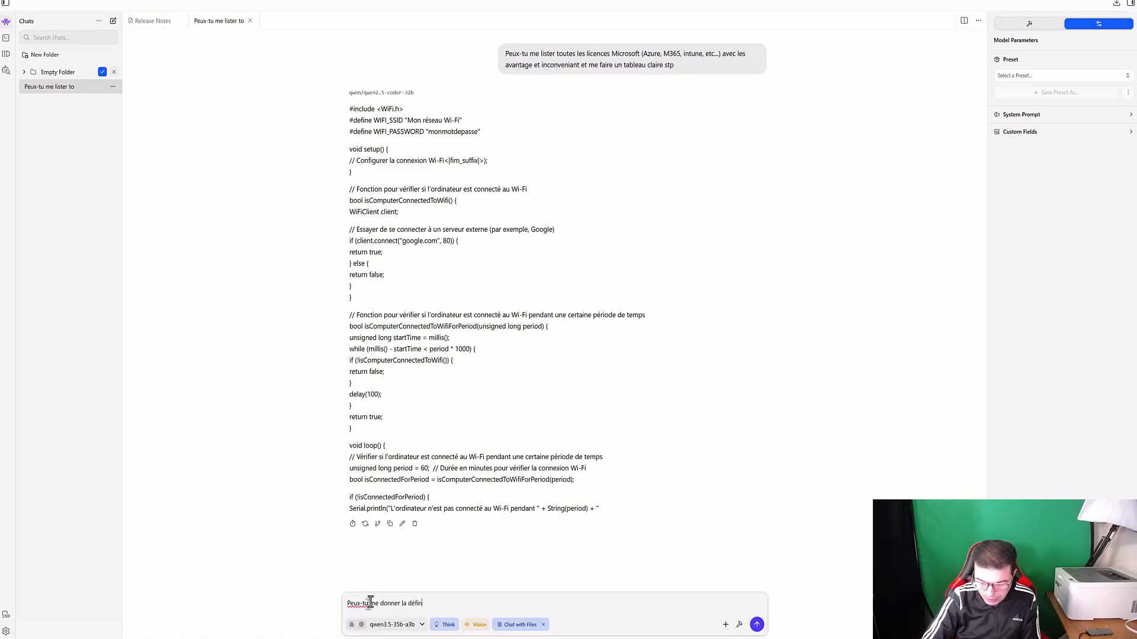
type("t")
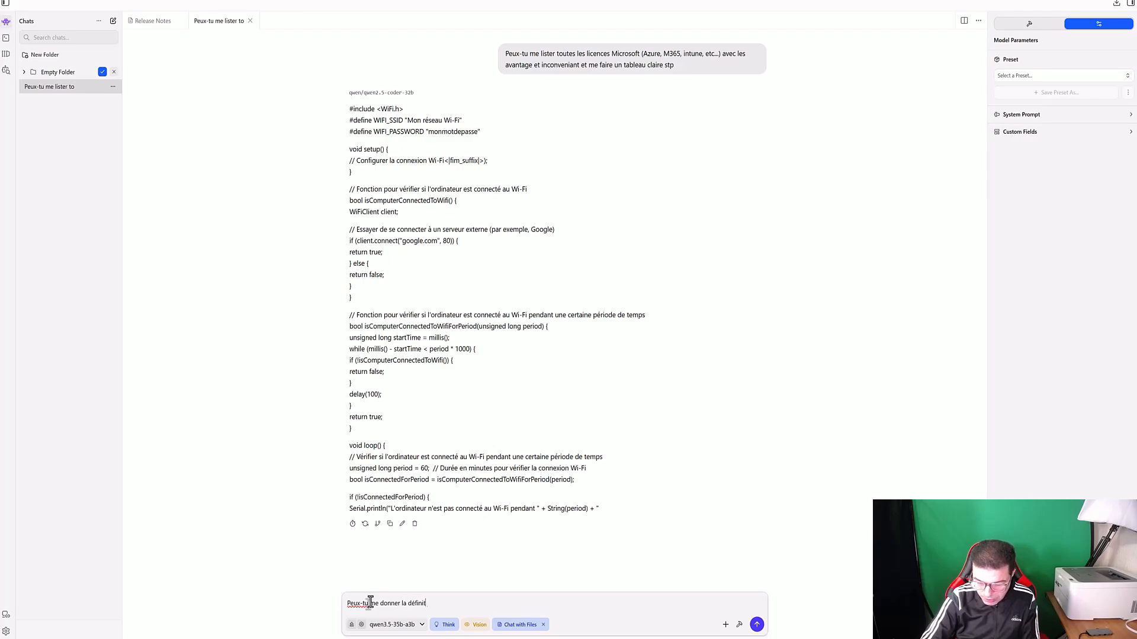
type("ion")
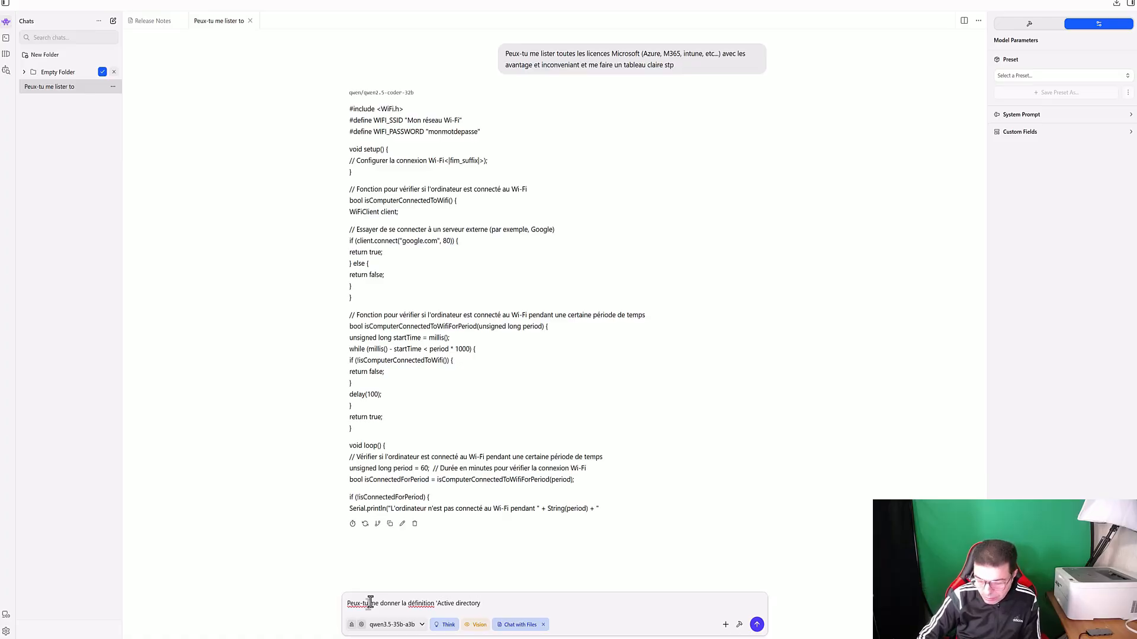
type("d'")
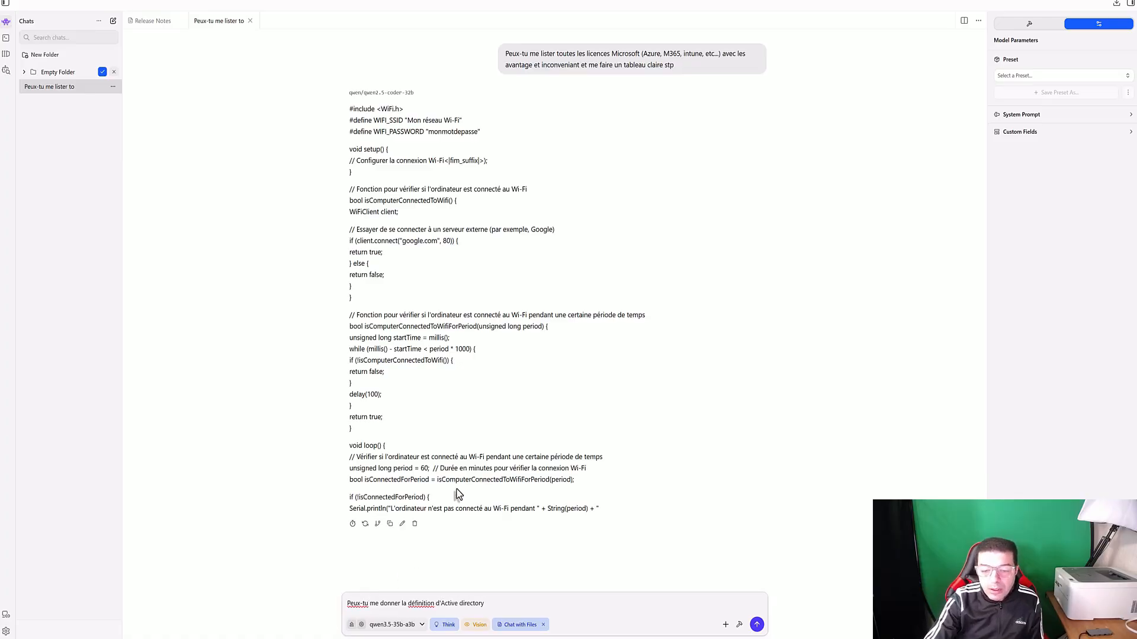
left_click(757, 625)
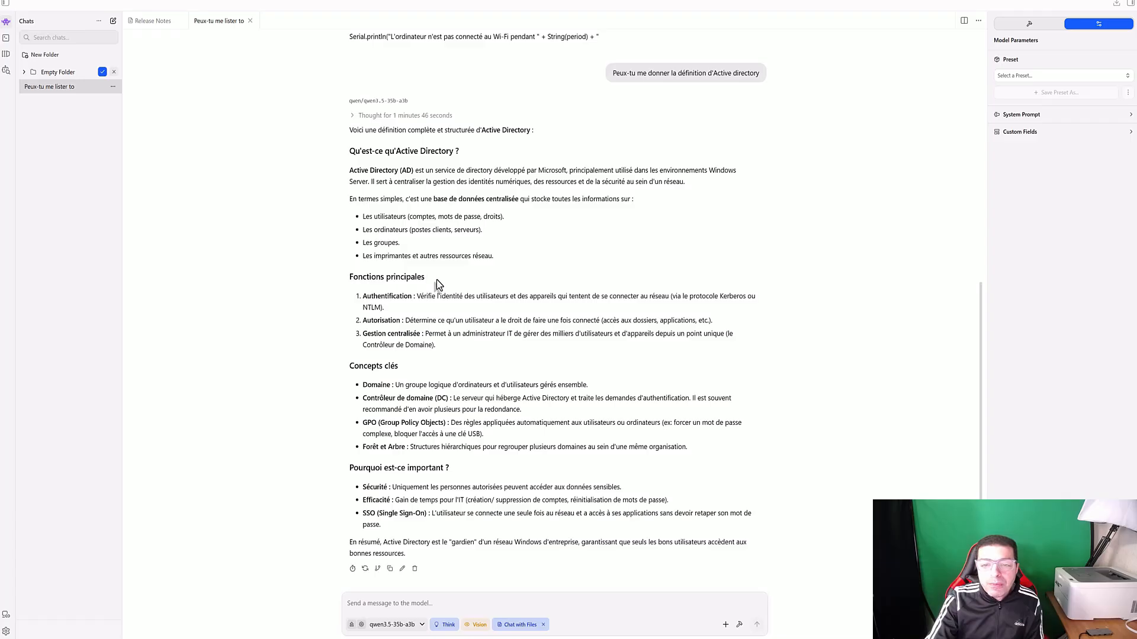
- Review the Active Directory answer to its end and open the attachment options for the next message
scroll(439, 266, "down", 1)
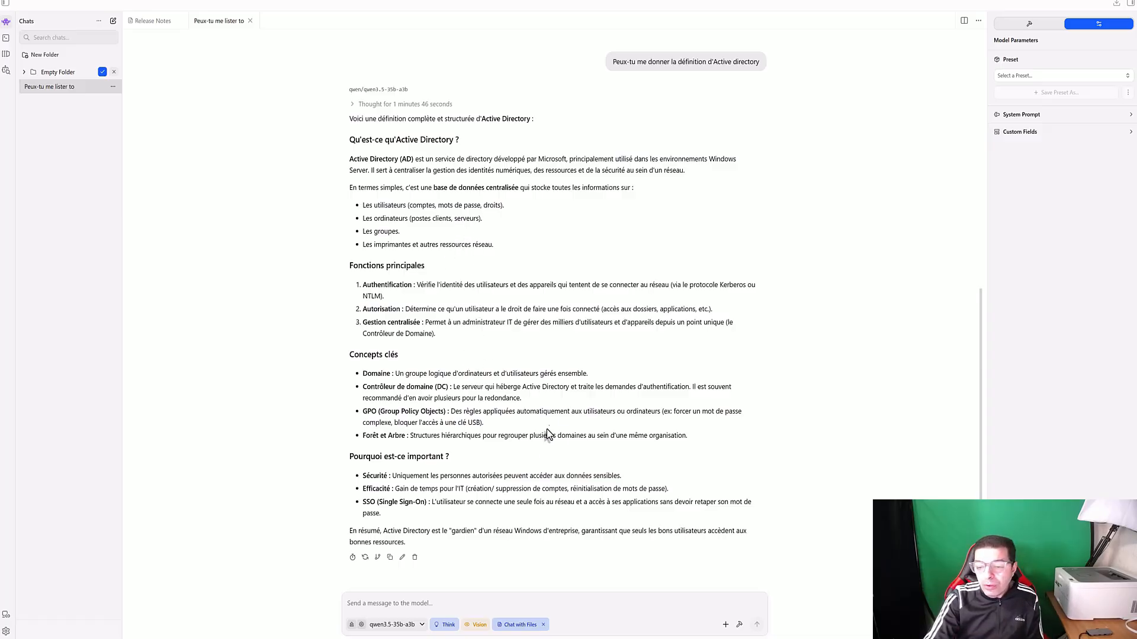
left_click(725, 629)
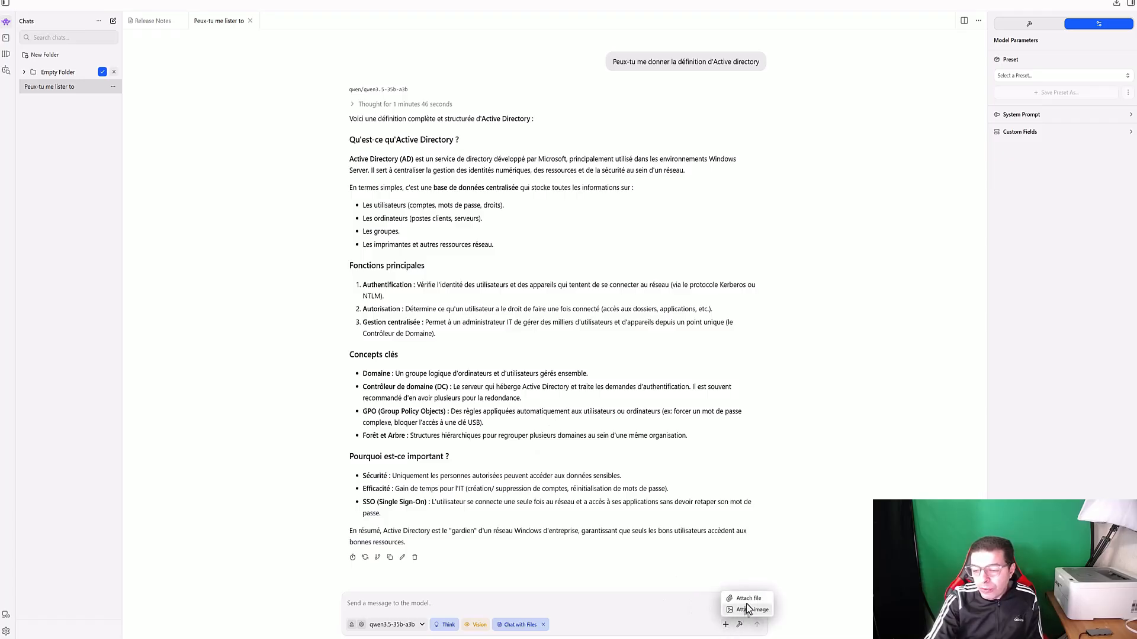